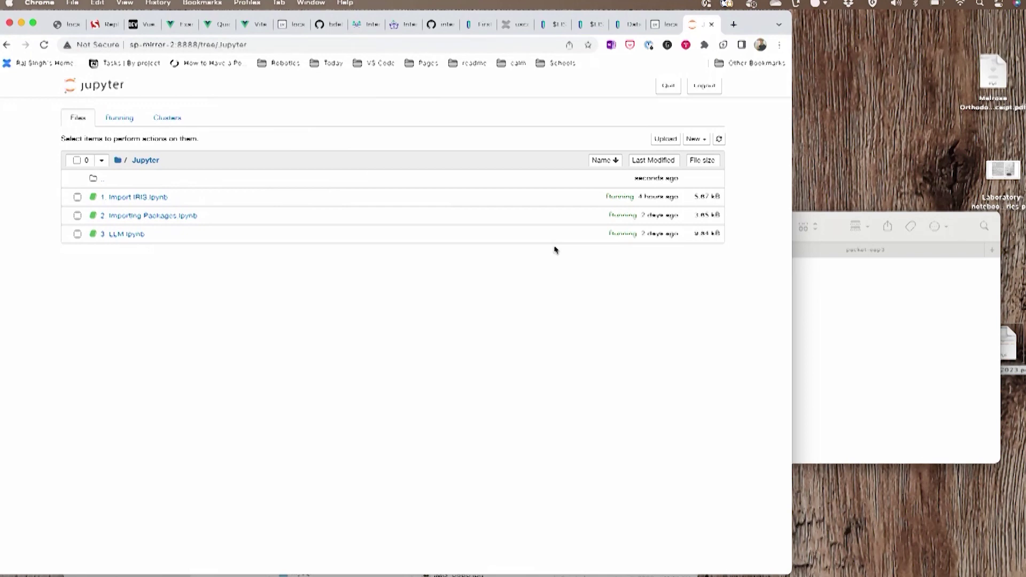
# Step: Zoom Chrome to 175%, stretch the window to full width, and open 1. Import IRIS
pyautogui.hotkey('ctrl', '+')
pyautogui.hotkey('ctrl', '+')
pyautogui.hotkey('ctrl', '+')
pyautogui.hotkey('ctrl', '+')
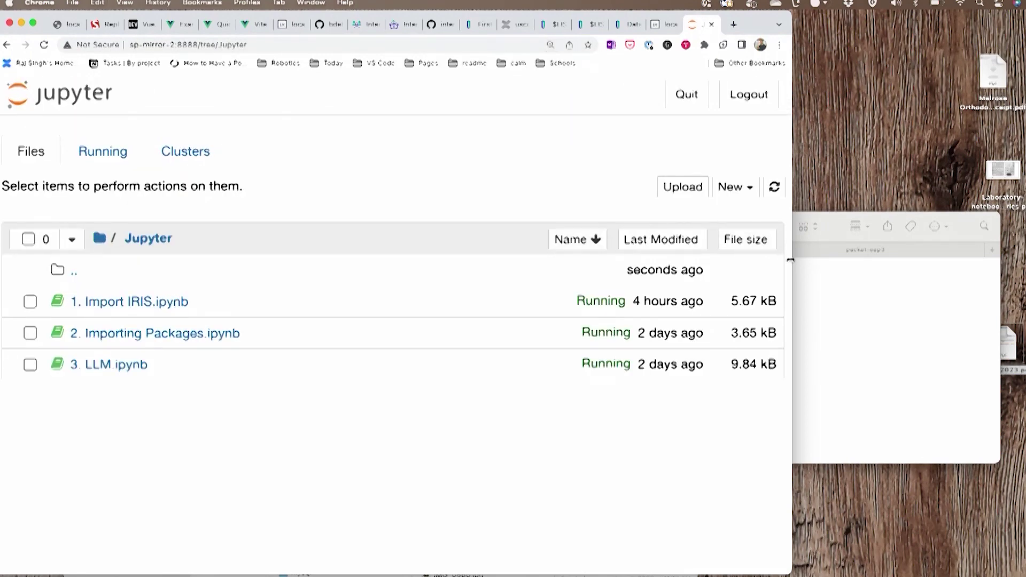
pyautogui.moveTo(791, 260); pyautogui.dragTo(1022, 255)
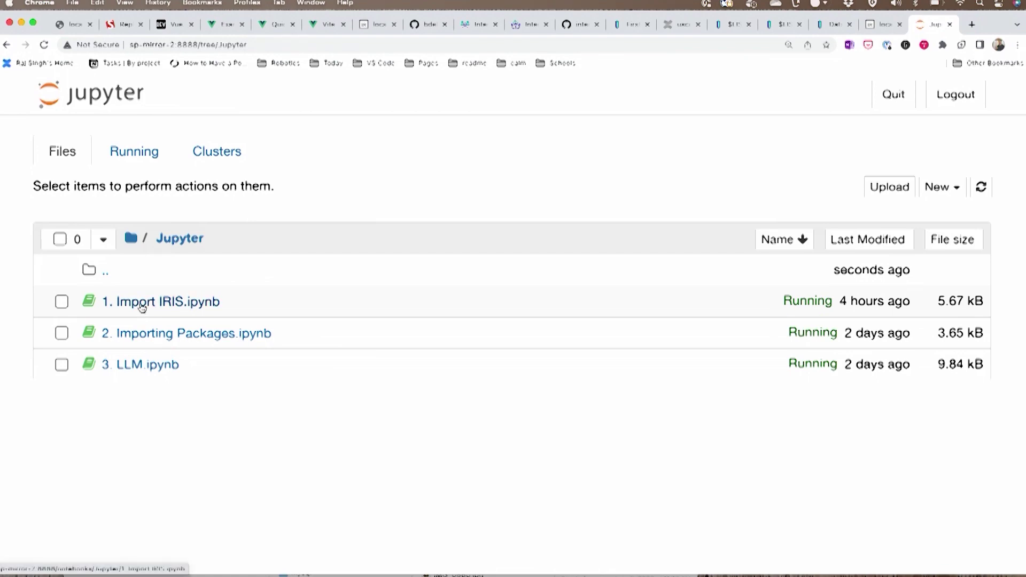
pyautogui.click(142, 305)
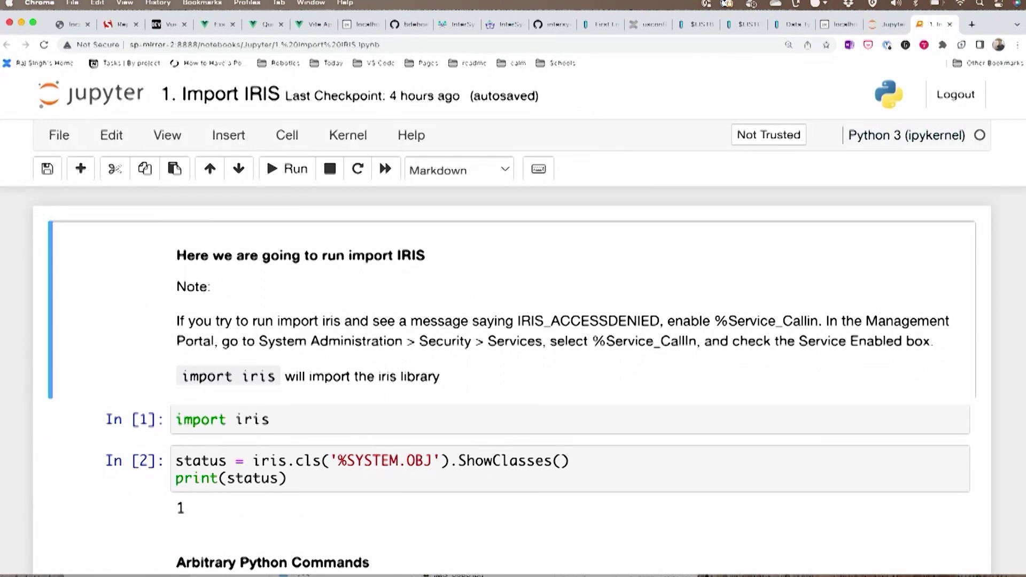
# Step: Zoom out to 150% and put the notebook's opening note into Markdown edit mode
pyautogui.hotkey('ctrl', '-')
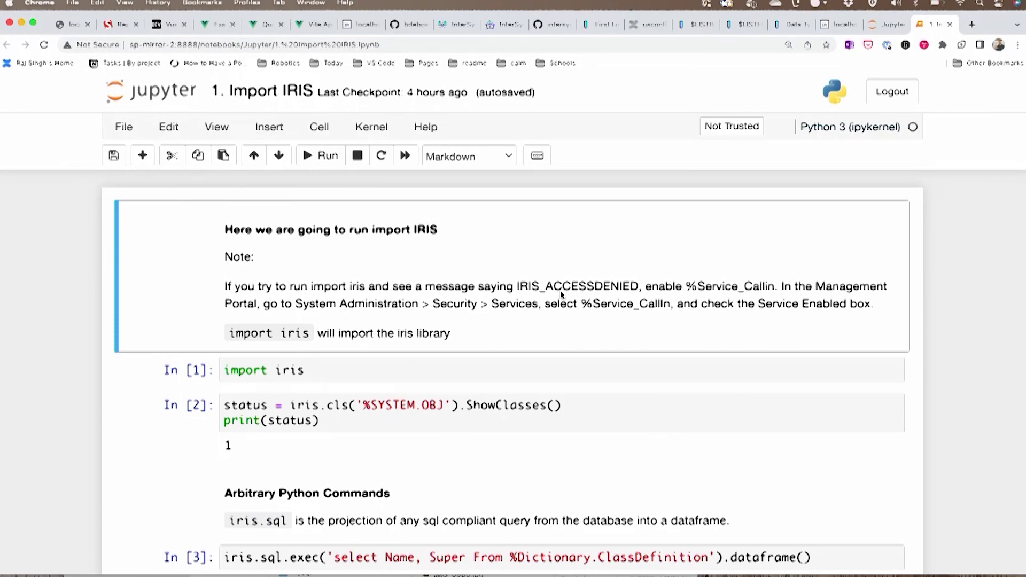
pyautogui.moveTo(301, 255)
pyautogui.doubleClick(316, 247)
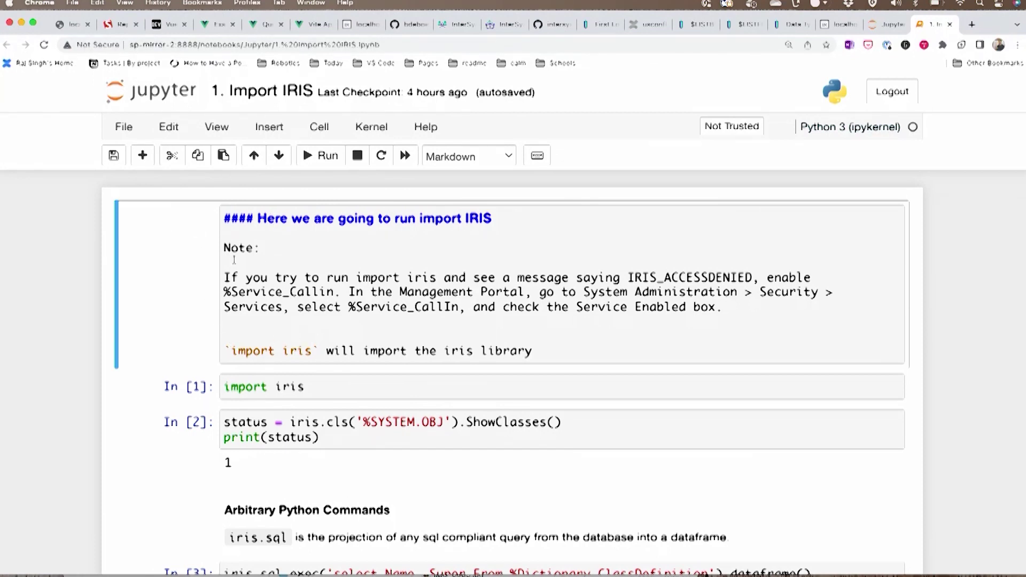
# Step: Add the italic line 'I am editing' below Note: and render the cell
pyautogui.click(274, 264)
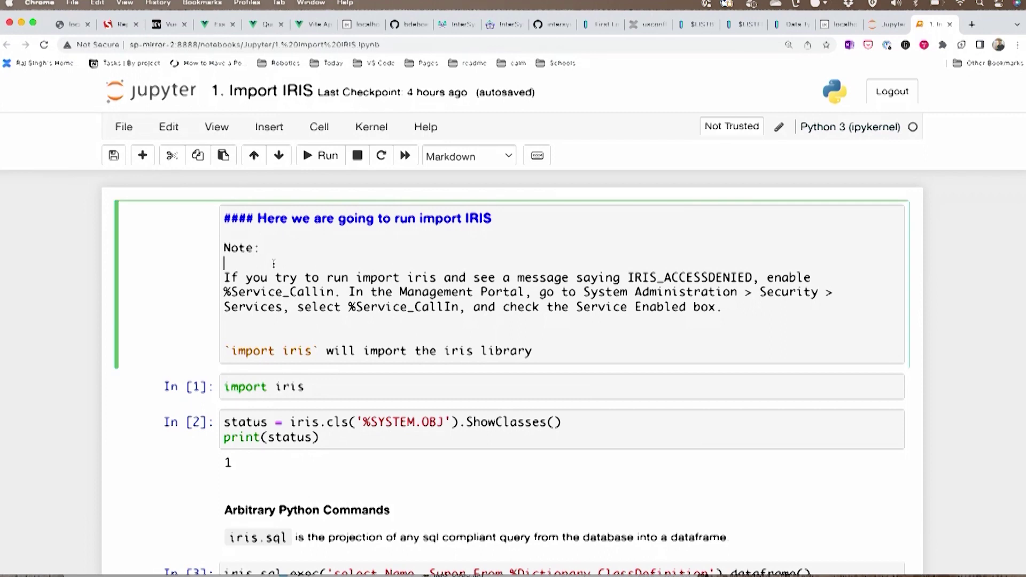
pyautogui.press('Return')
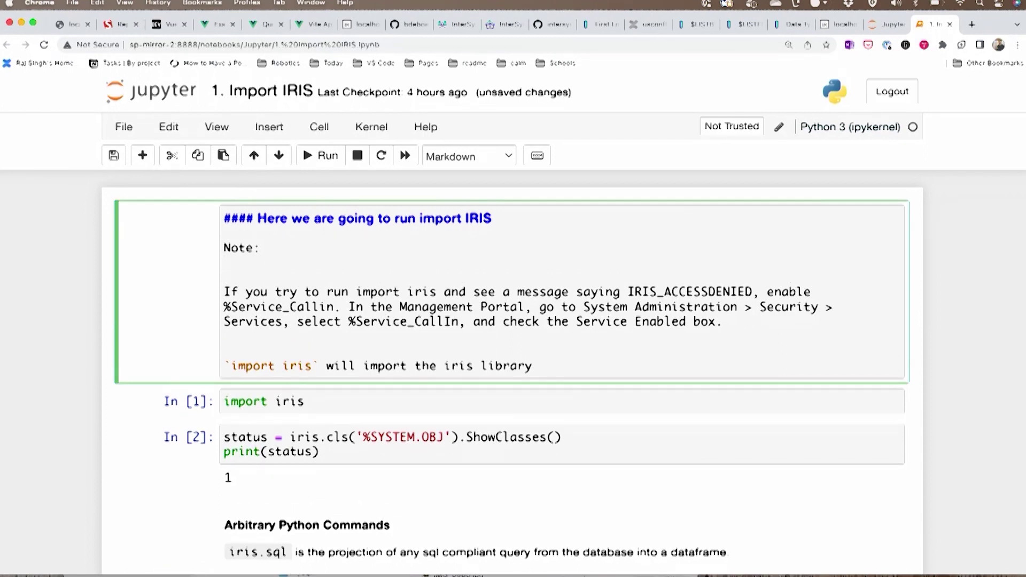
pyautogui.write('_I')
pyautogui.write(' am editing')
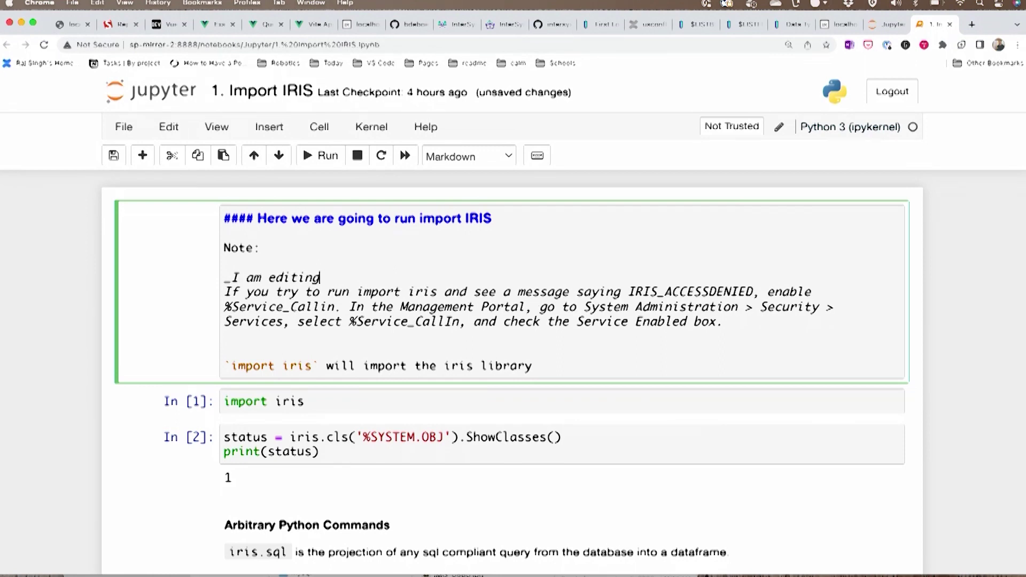
pyautogui.write('_')
pyautogui.press('Return')
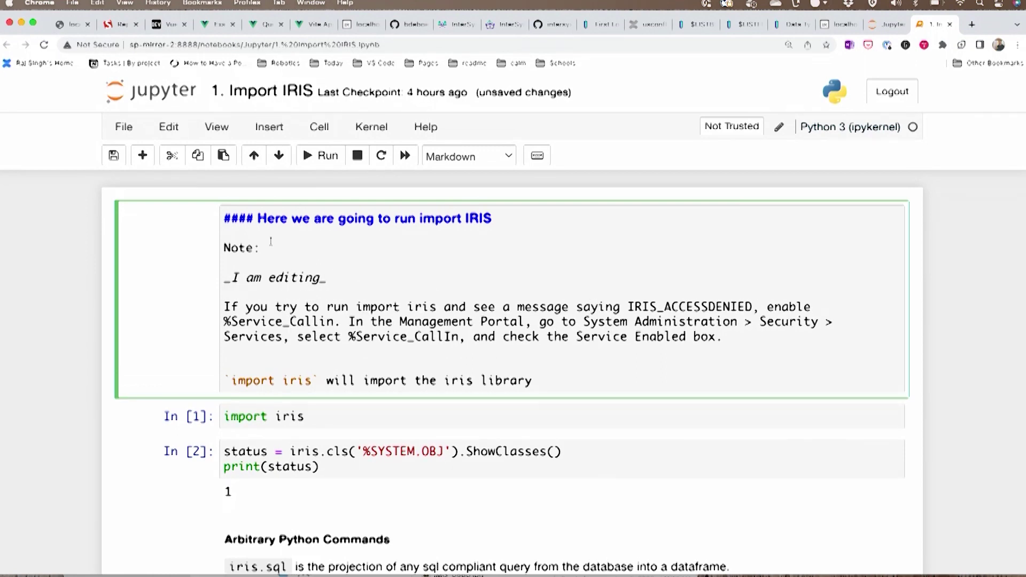
pyautogui.click(320, 157)
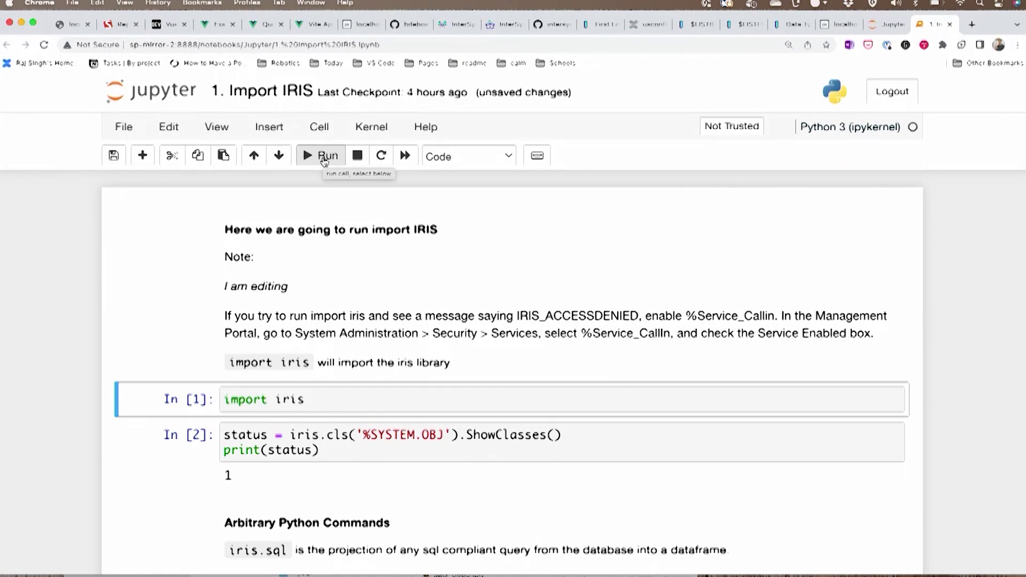
# Step: Re-run the import iris, ShowClasses and iris.sql.exec cells, then close the notebook tab
pyautogui.click(324, 158)
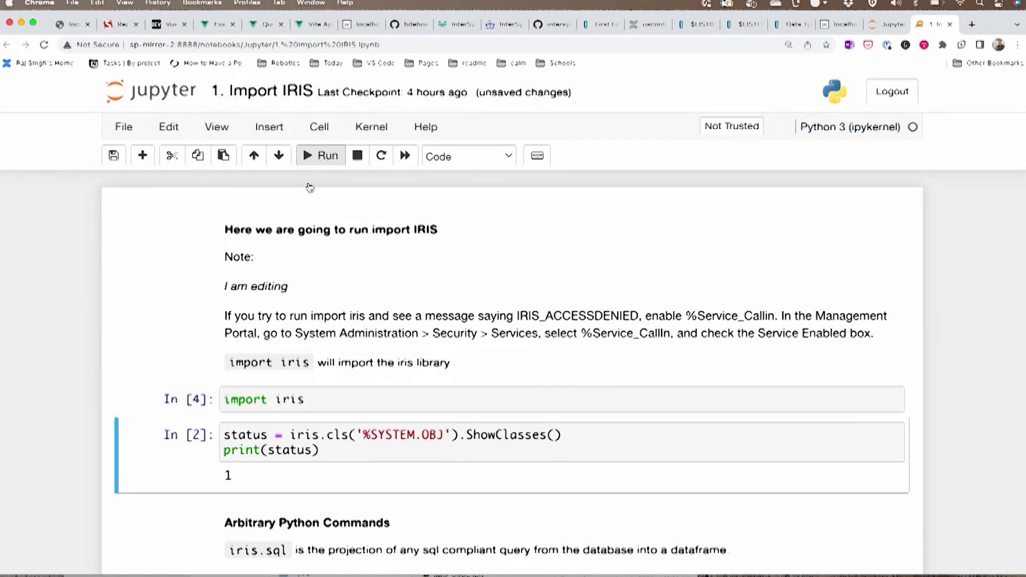
pyautogui.scroll(-3, 264, 337)
pyautogui.scroll(-3, 265, 337)
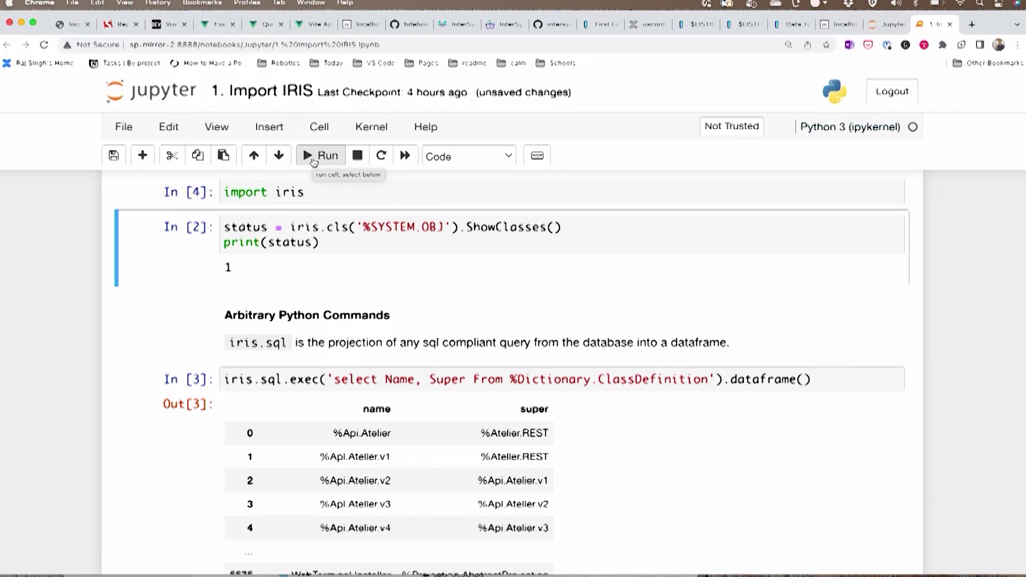
pyautogui.click(314, 159)
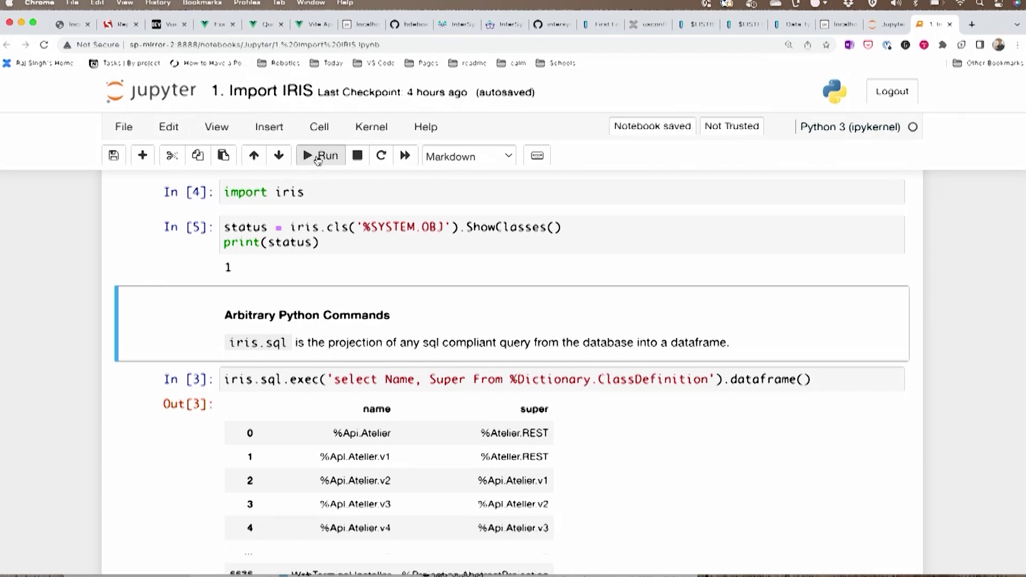
pyautogui.click(318, 158)
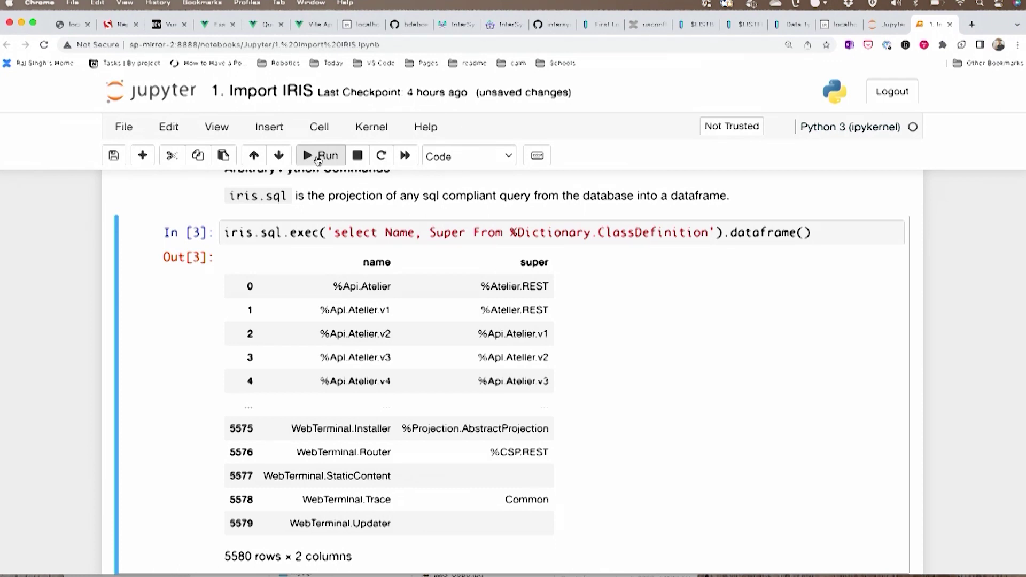
pyautogui.click(317, 158)
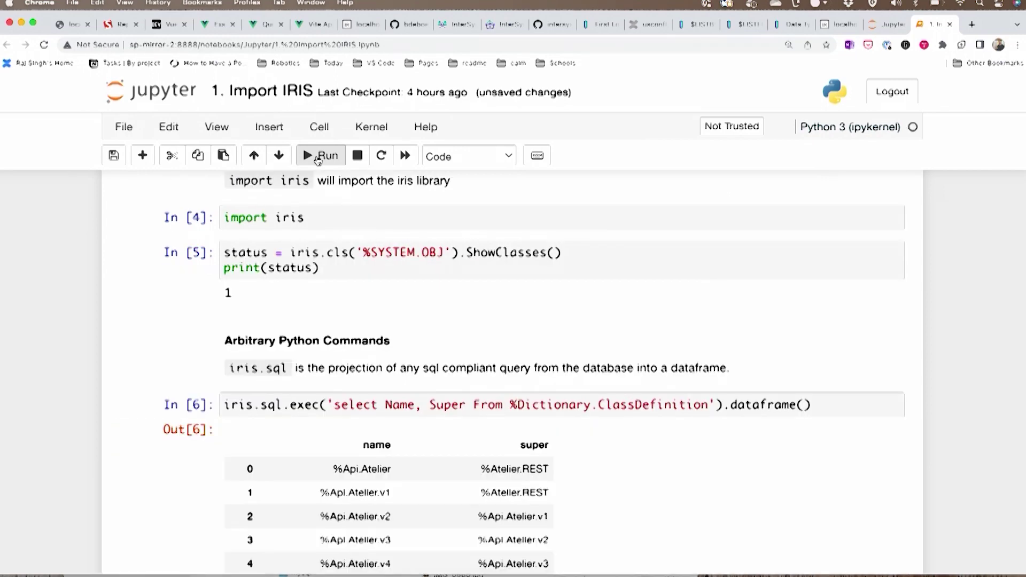
pyautogui.scroll(-5, 719, 320)
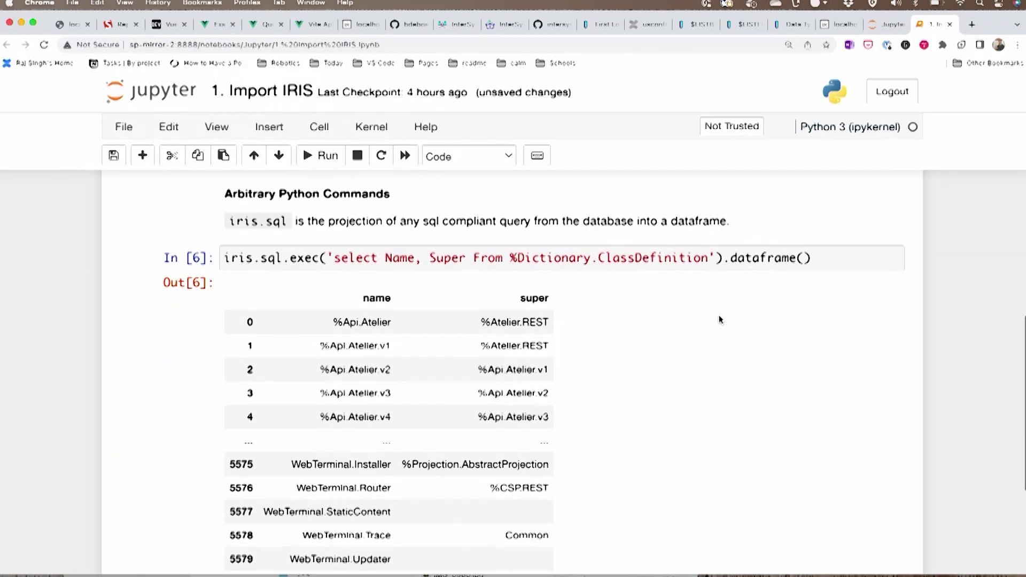
pyautogui.scroll(-1, 719, 320)
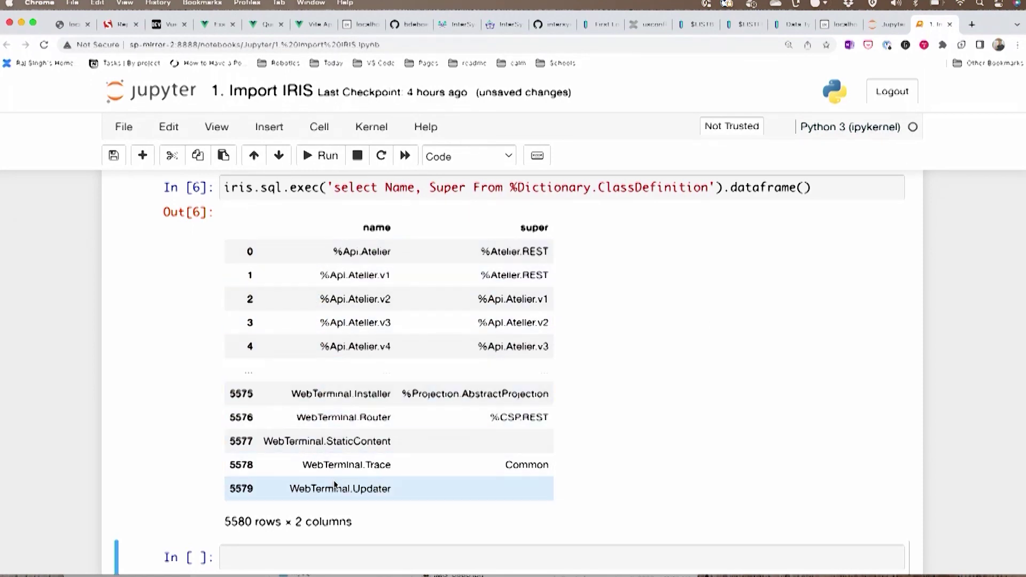
pyautogui.scroll(-2, 465, 384)
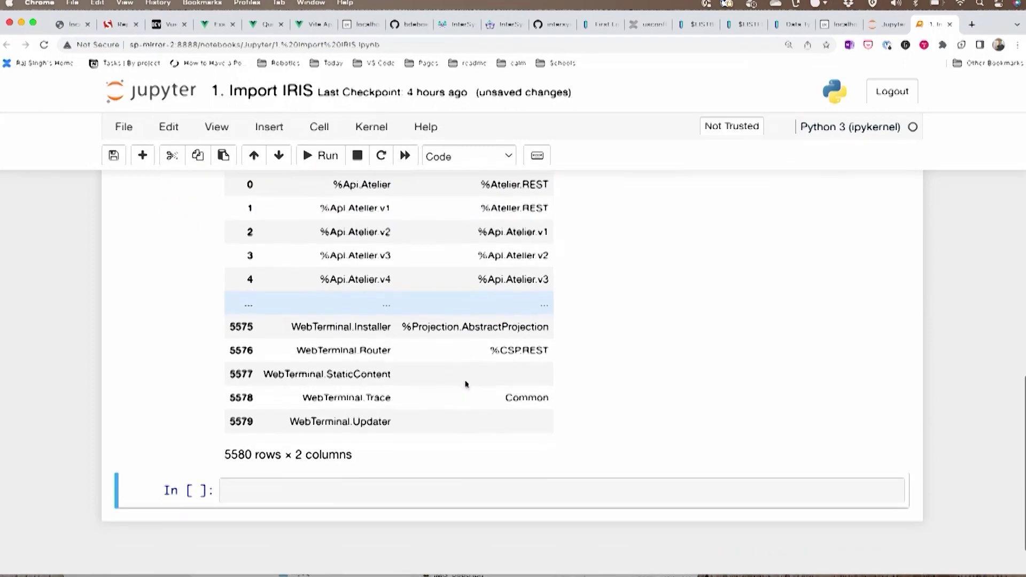
pyautogui.scroll(5, 466, 384)
pyautogui.scroll(3, 466, 385)
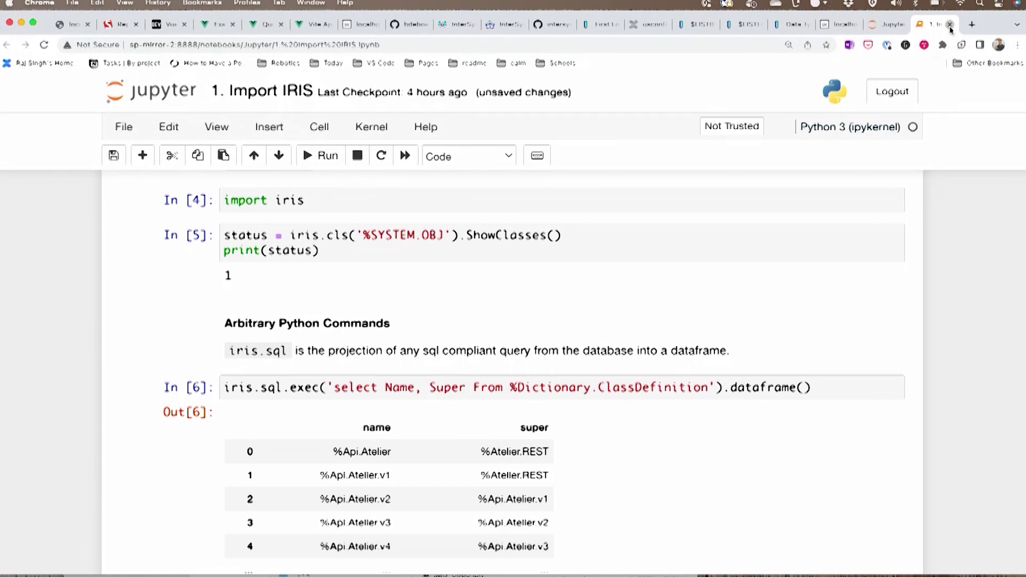
pyautogui.click(950, 26)
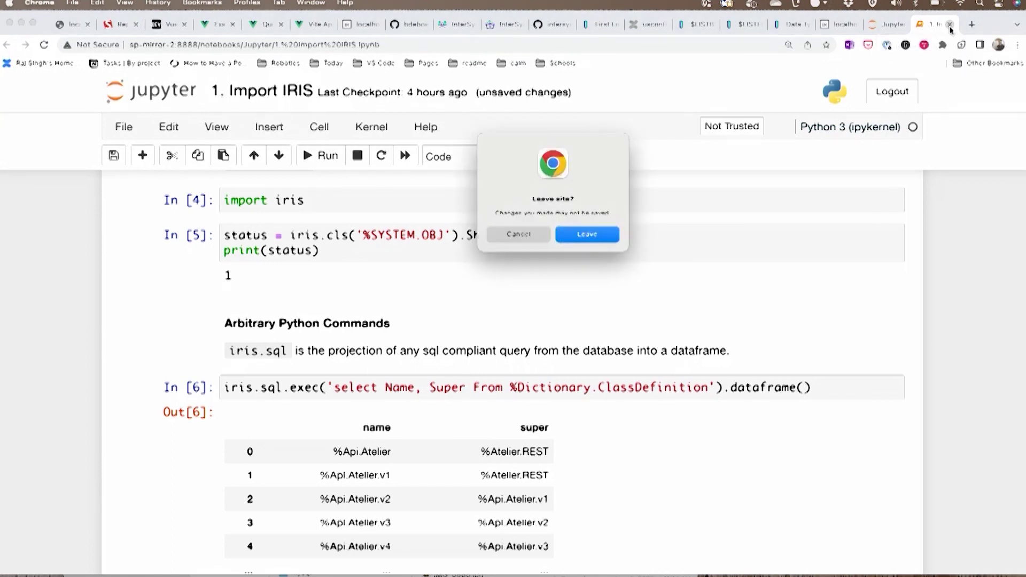
# Step: Leave without saving, open 2. Importing Packages, and run its intro markdown cell
pyautogui.click(597, 235)
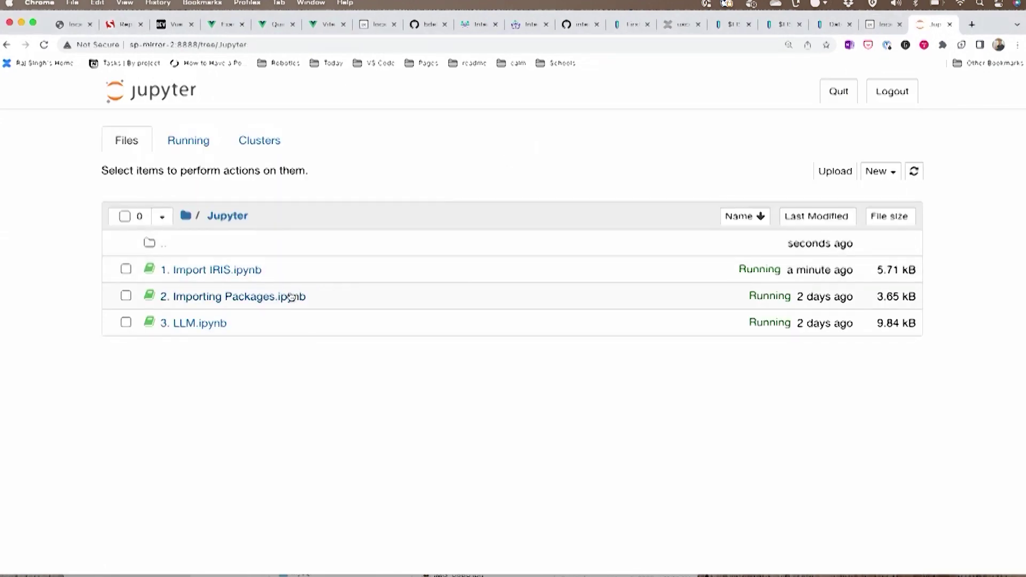
pyautogui.click(215, 296)
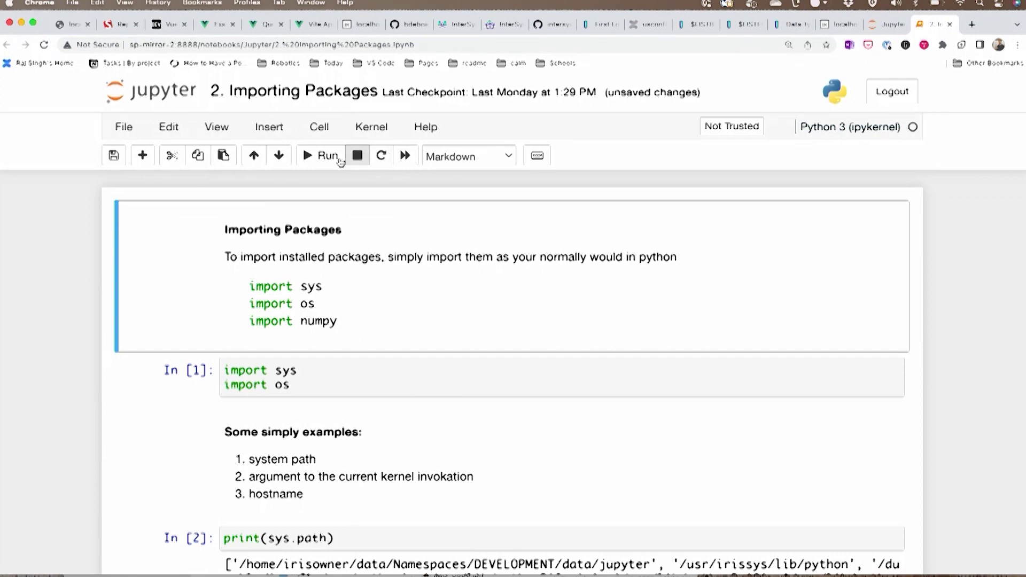
pyautogui.click(318, 157)
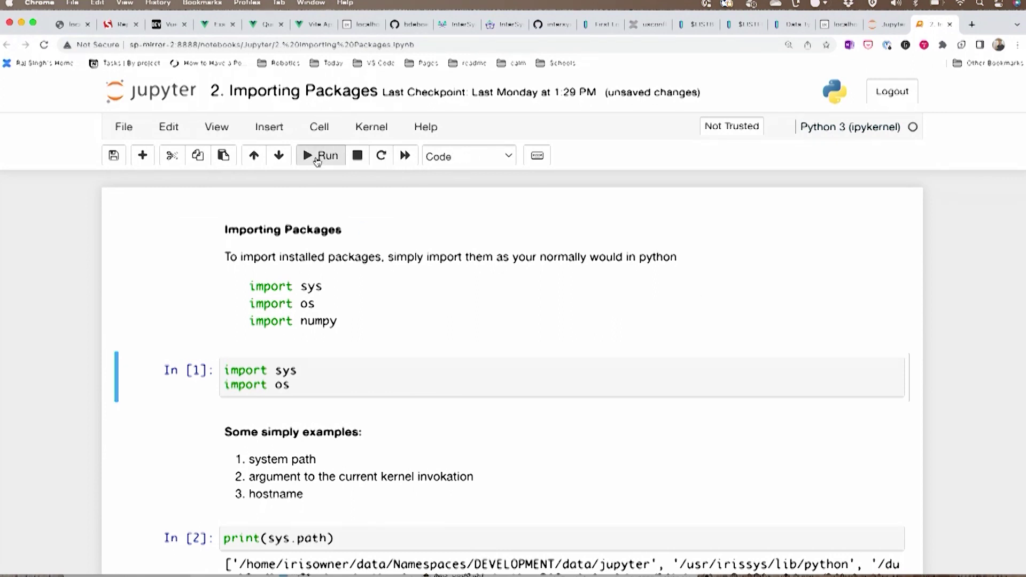
# Step: Re-run the import sys/os, sys.path, sys.argv, hostname and import iris cells
pyautogui.click(318, 157)
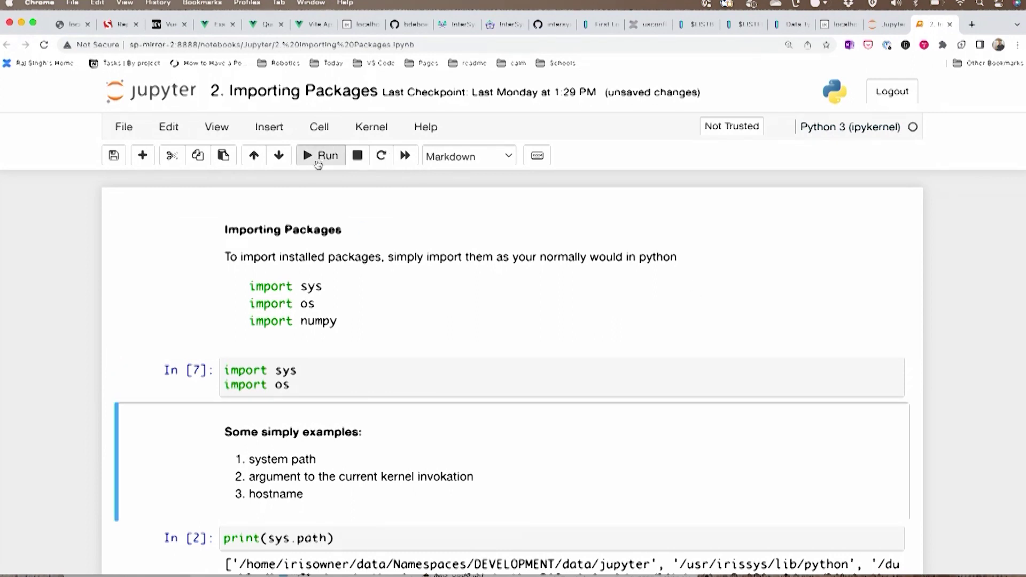
pyautogui.scroll(-2, 345, 220)
pyautogui.scroll(-1, 346, 220)
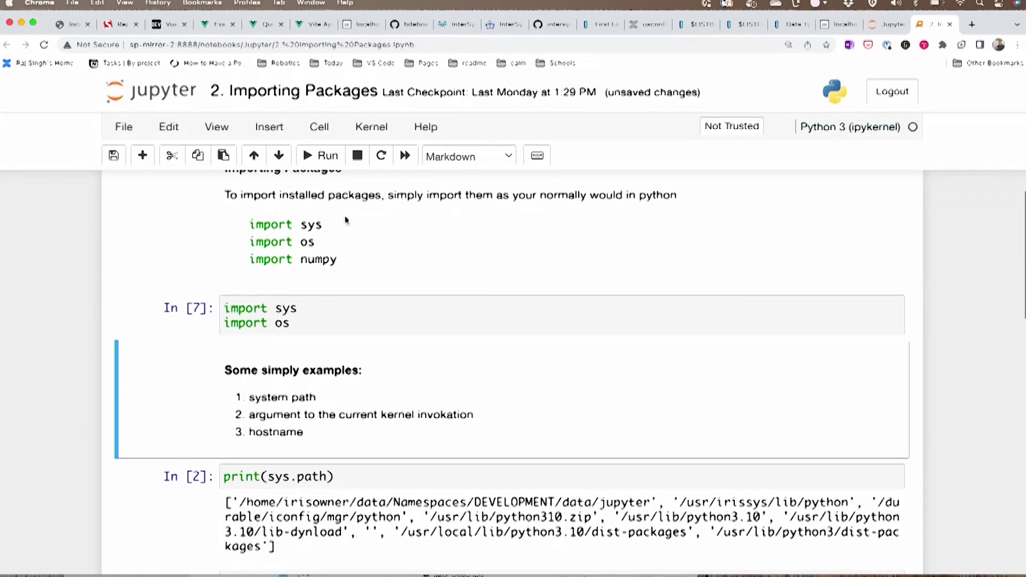
pyautogui.click(327, 157)
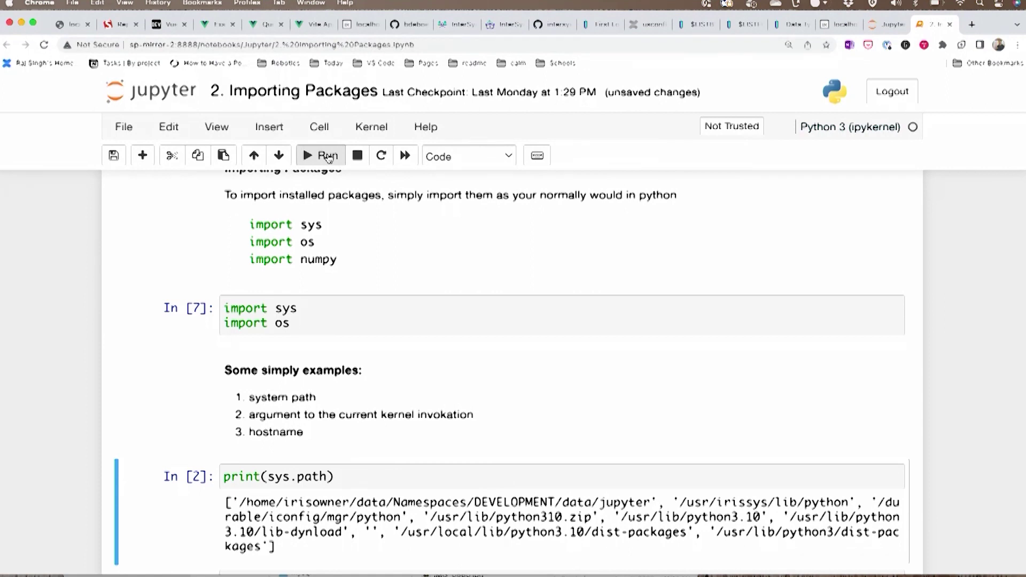
pyautogui.click(327, 156)
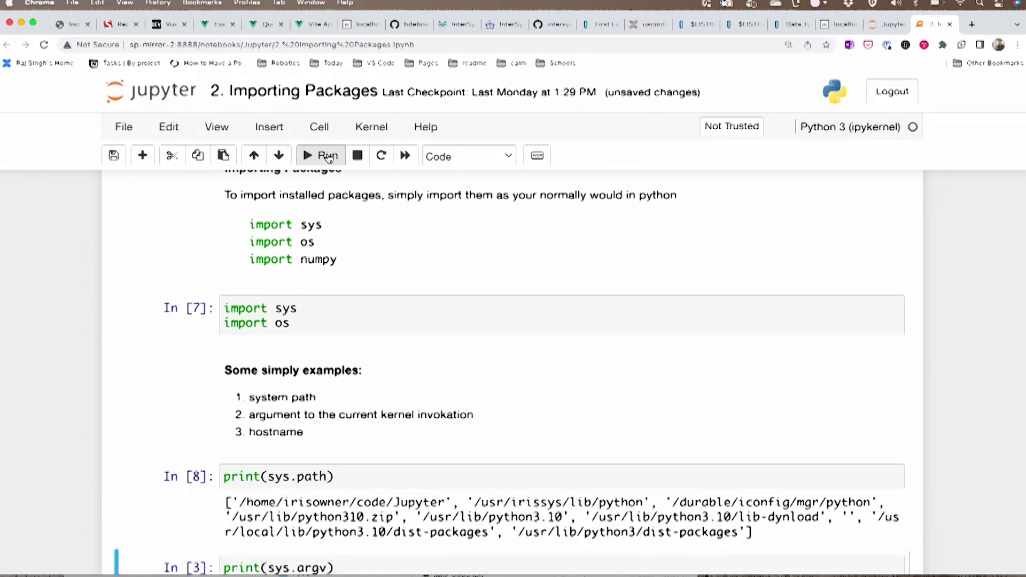
pyautogui.scroll(-3, 357, 410)
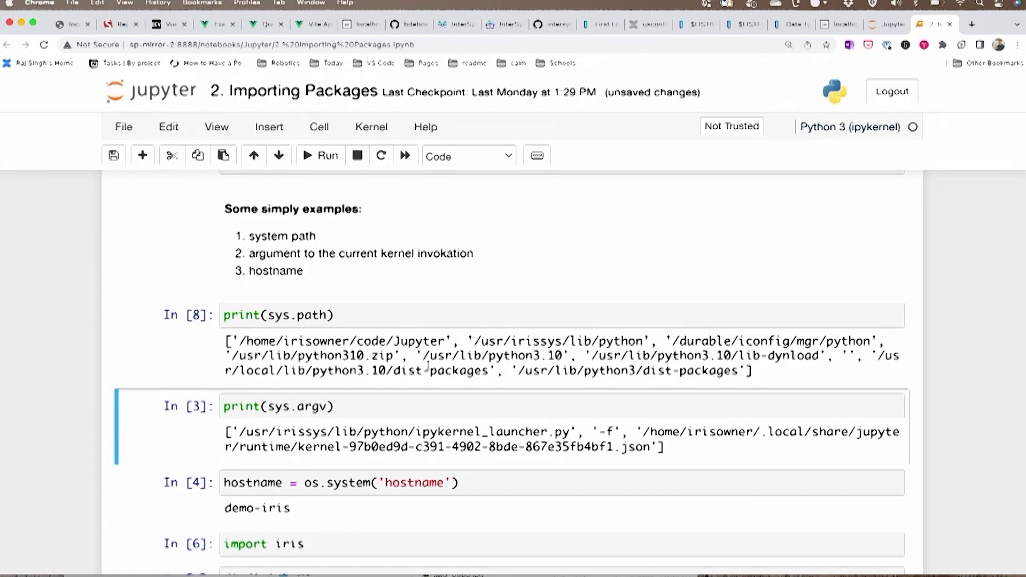
pyautogui.scroll(-3, 428, 366)
pyautogui.scroll(-1, 428, 365)
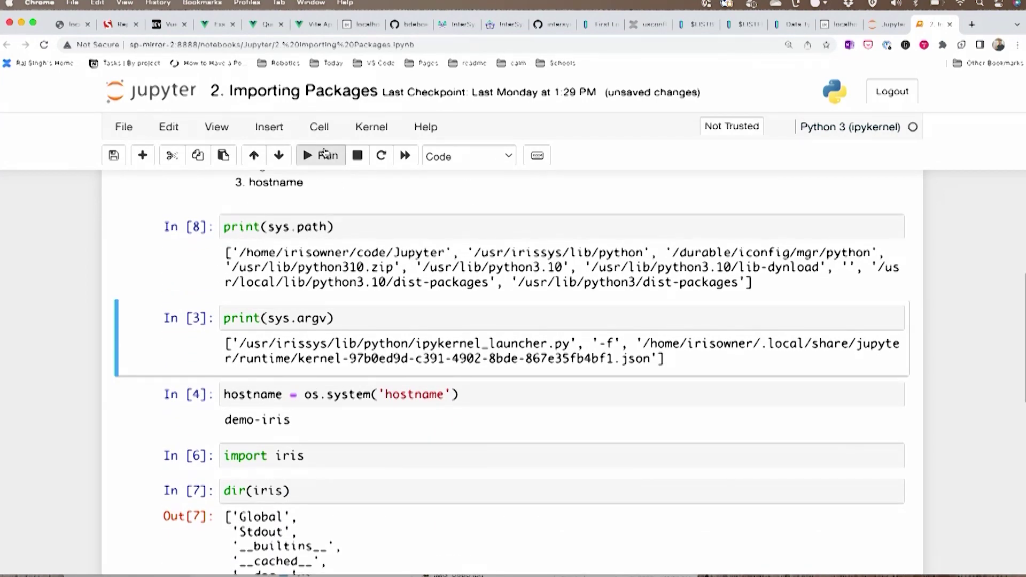
pyautogui.click(322, 154)
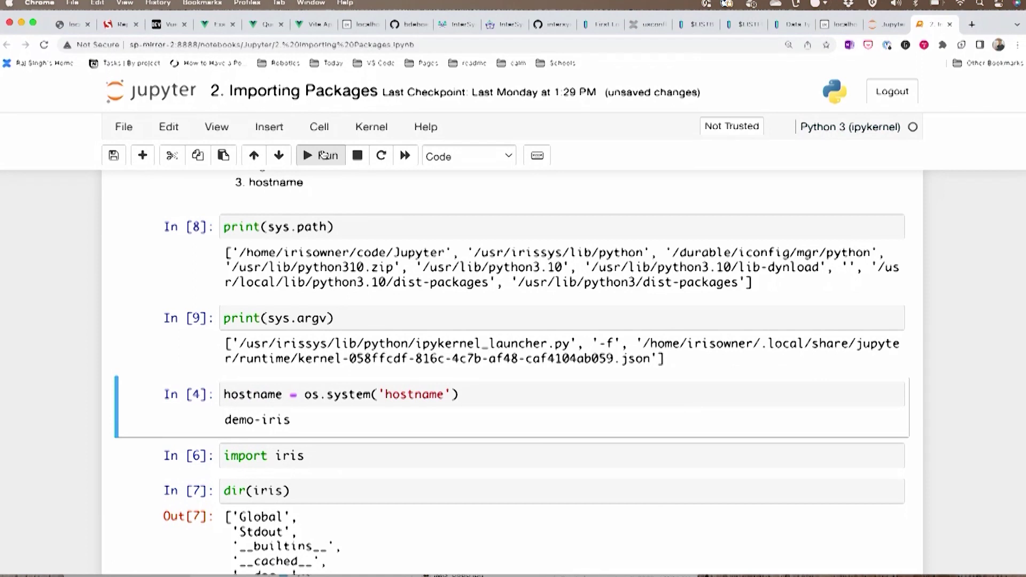
pyautogui.click(321, 155)
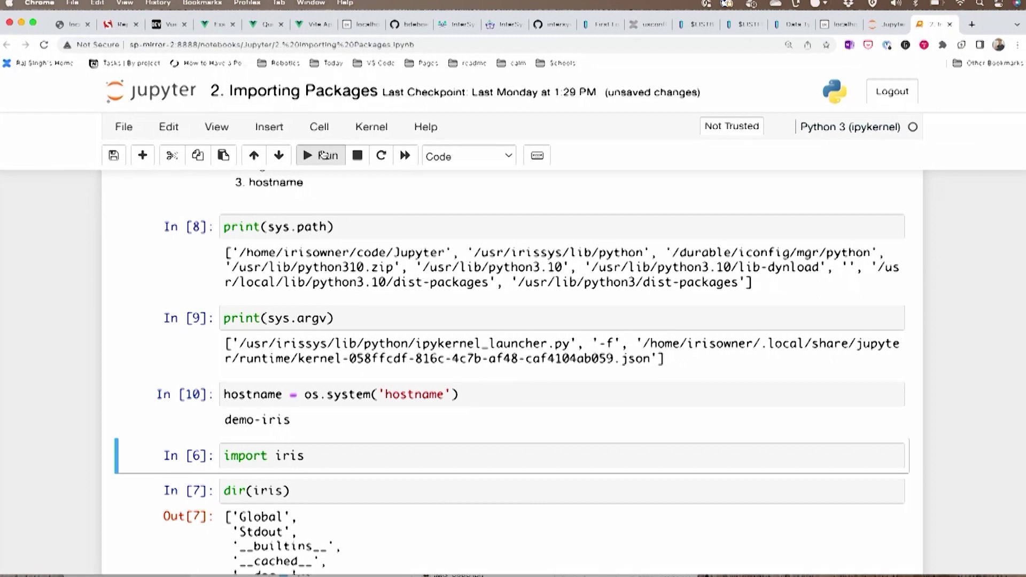
pyautogui.click(321, 155)
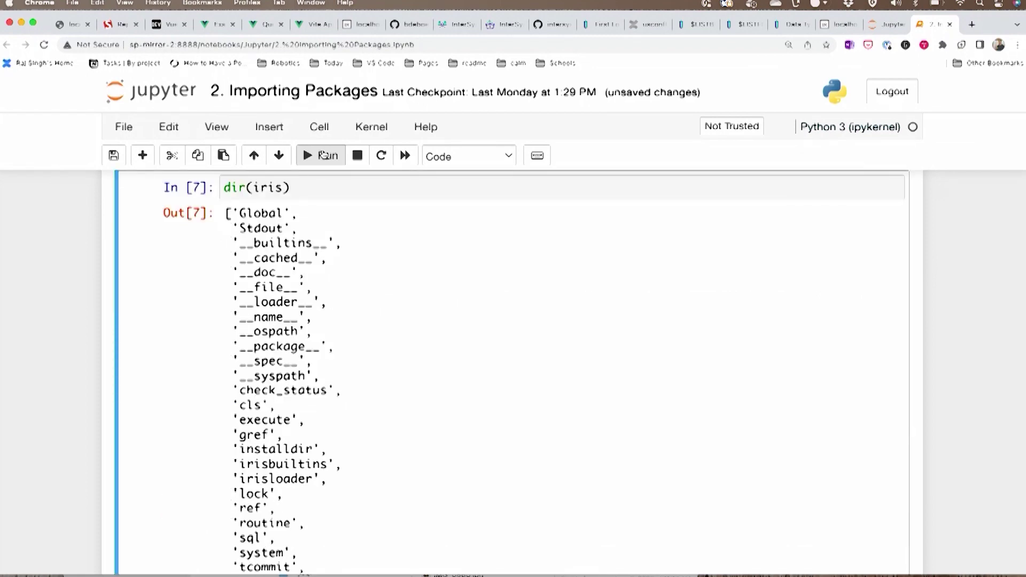
pyautogui.click(322, 154)
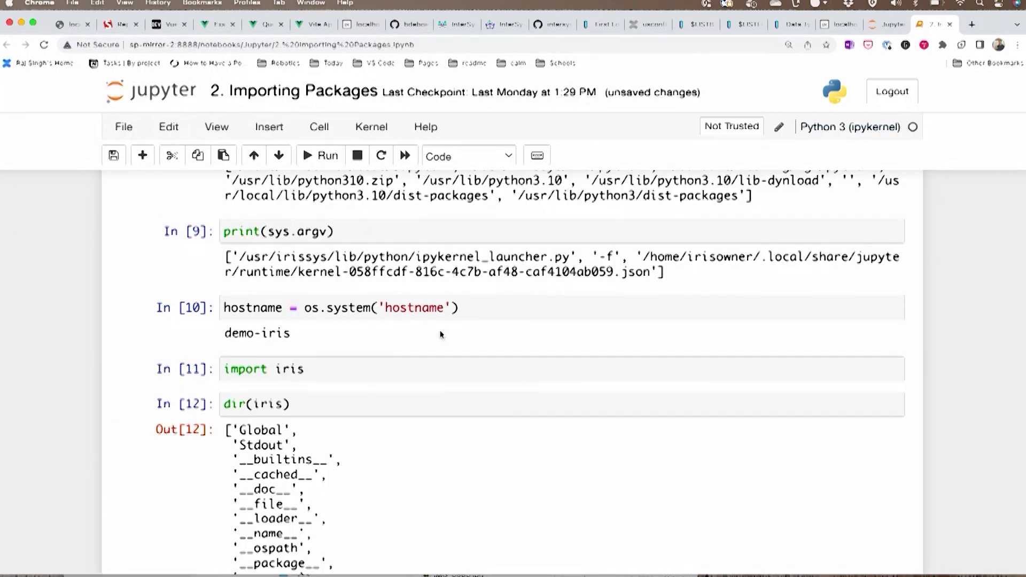
pyautogui.scroll(-1, 440, 333)
pyautogui.scroll(-2, 439, 334)
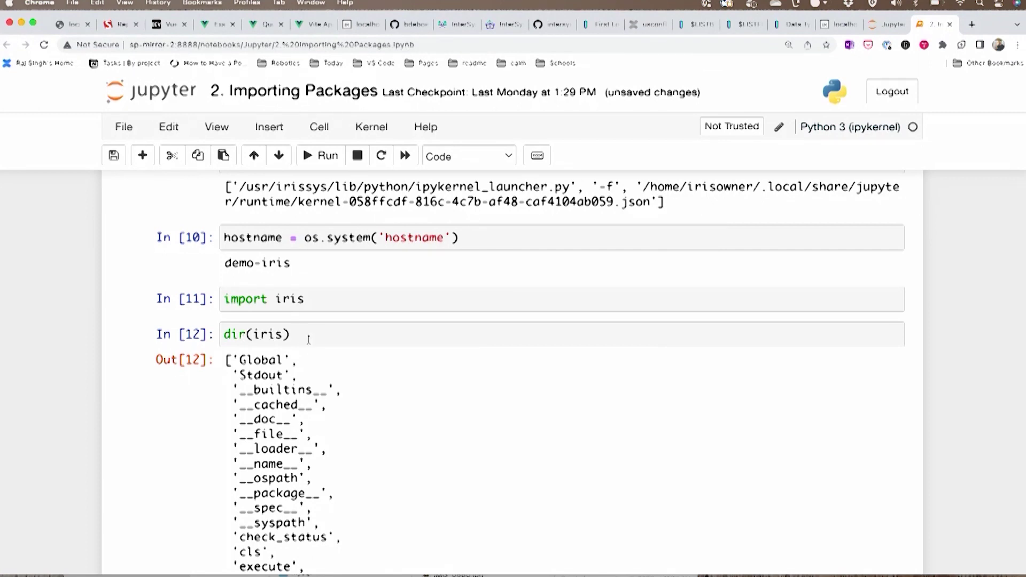
pyautogui.scroll(-3, 309, 338)
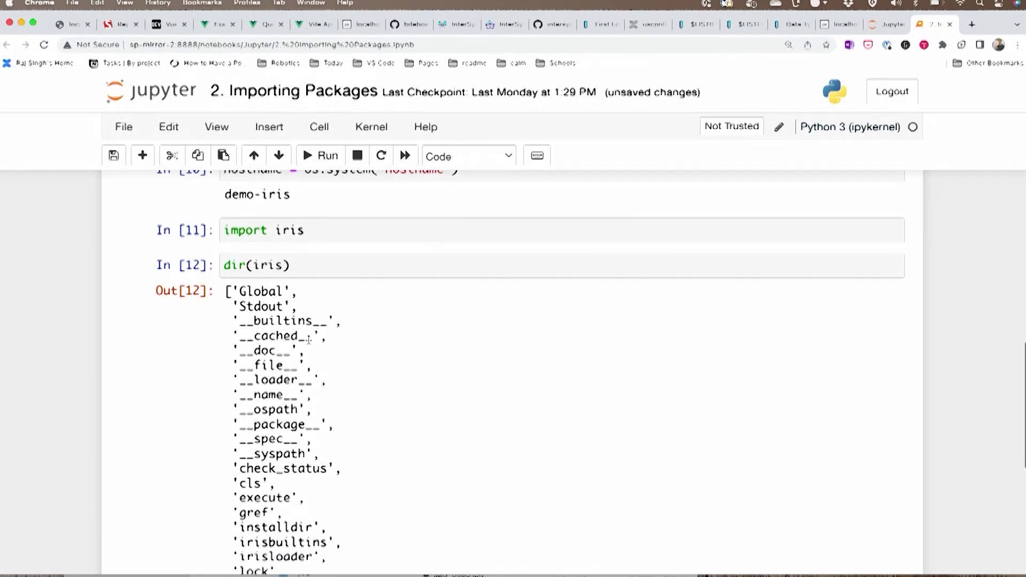
pyautogui.scroll(-3, 309, 340)
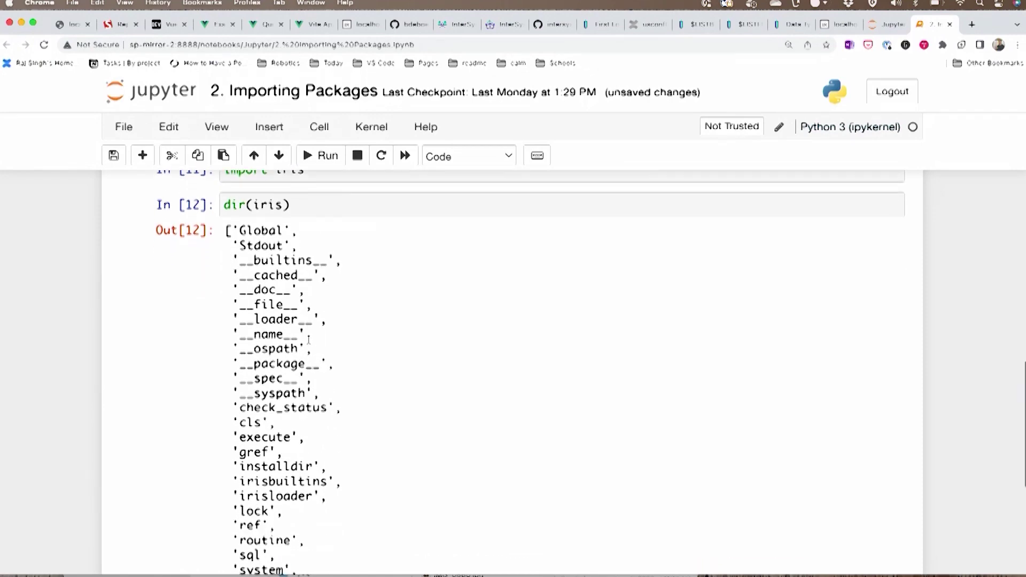
pyautogui.scroll(-1, 309, 339)
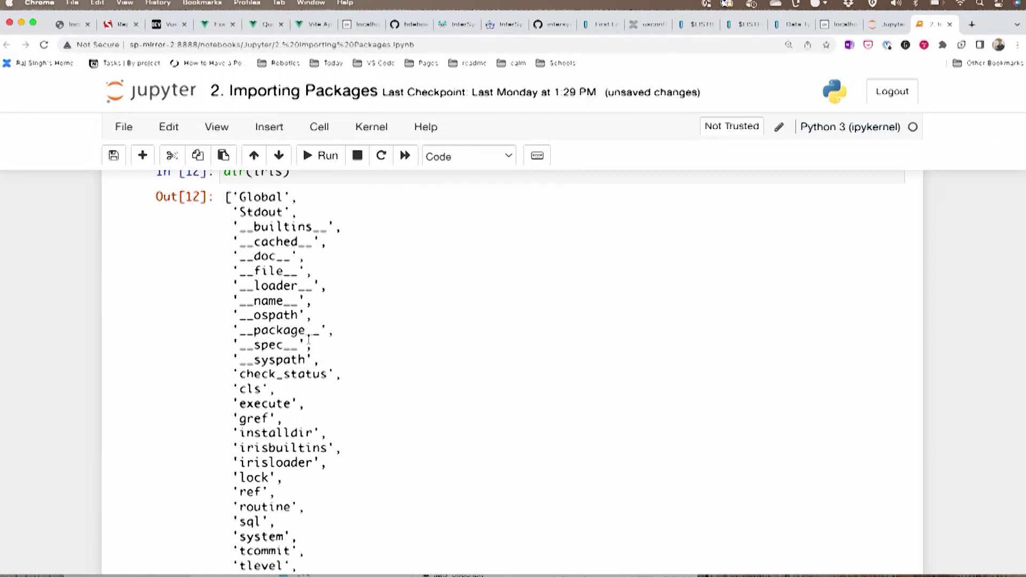
pyautogui.scroll(-5, 404, 450)
pyautogui.scroll(-3, 405, 449)
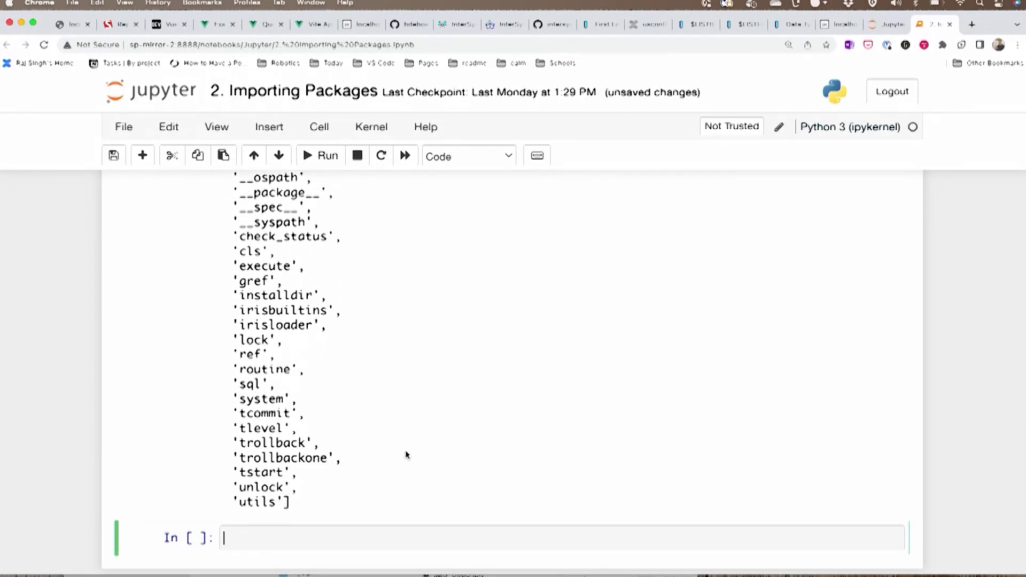
pyautogui.scroll(-1, 406, 454)
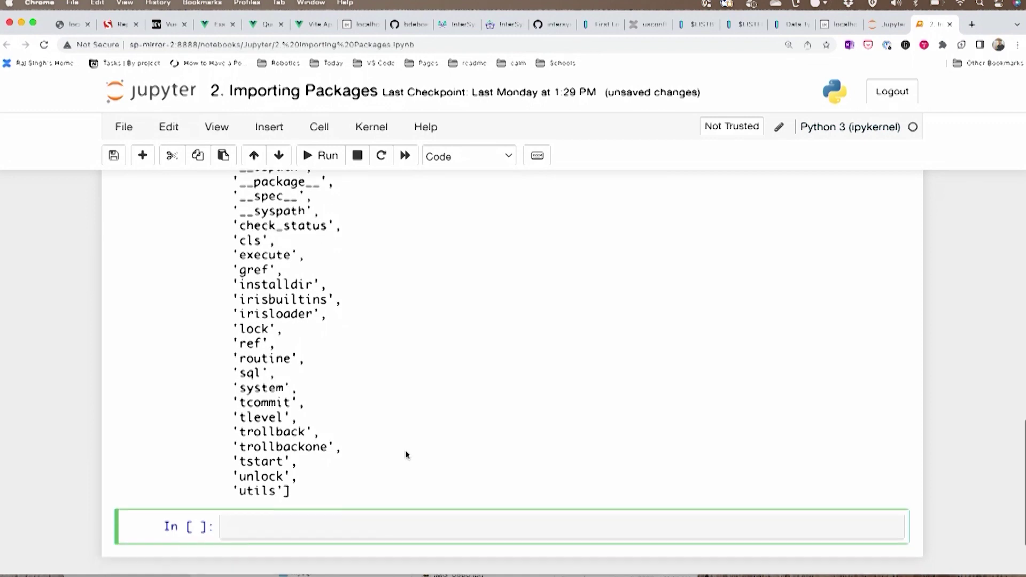
pyautogui.scroll(-2, 405, 454)
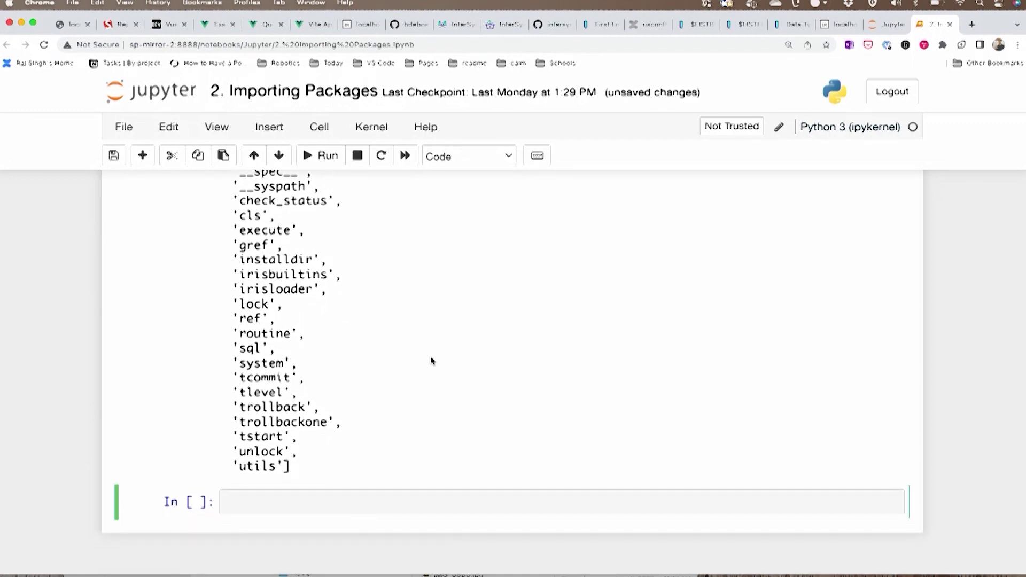
pyautogui.scroll(2, 432, 361)
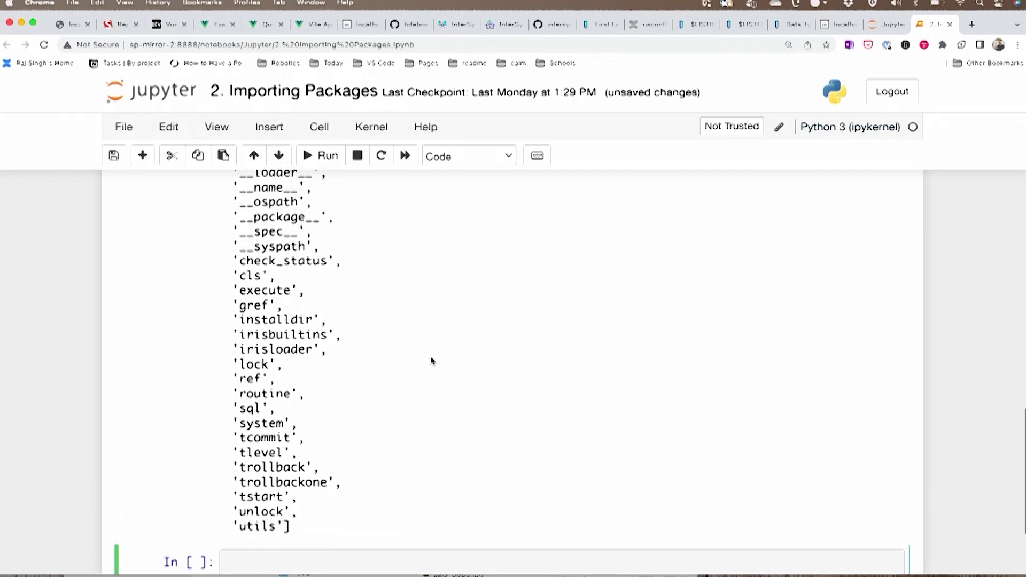
pyautogui.scroll(2, 431, 362)
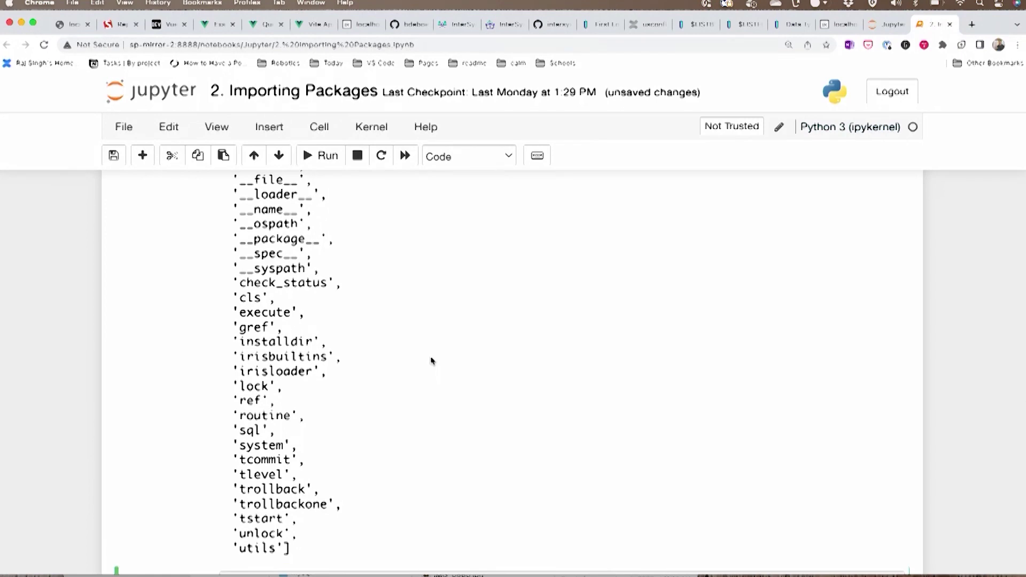
pyautogui.doubleClick(248, 431)
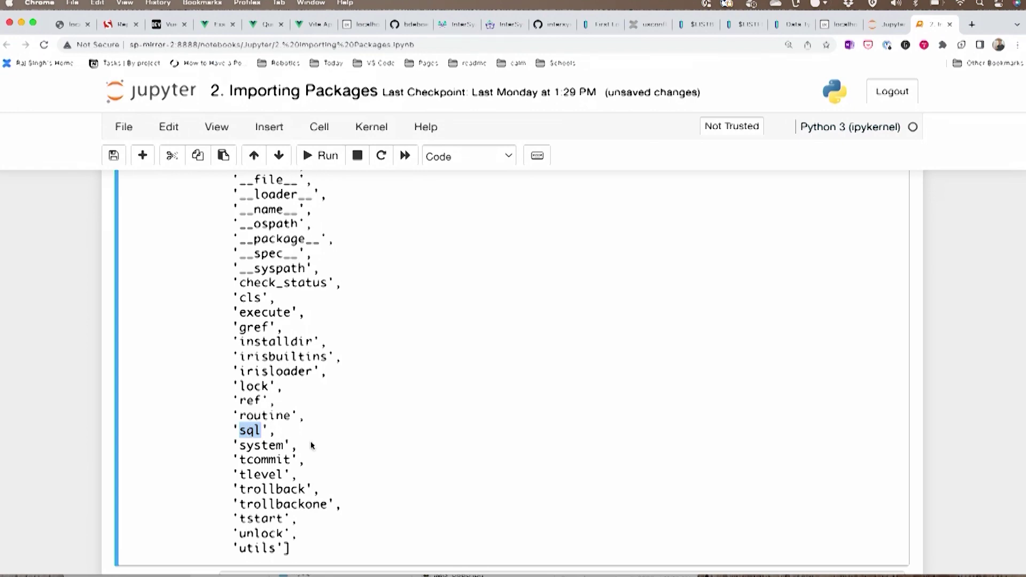
pyautogui.scroll(5, 312, 444)
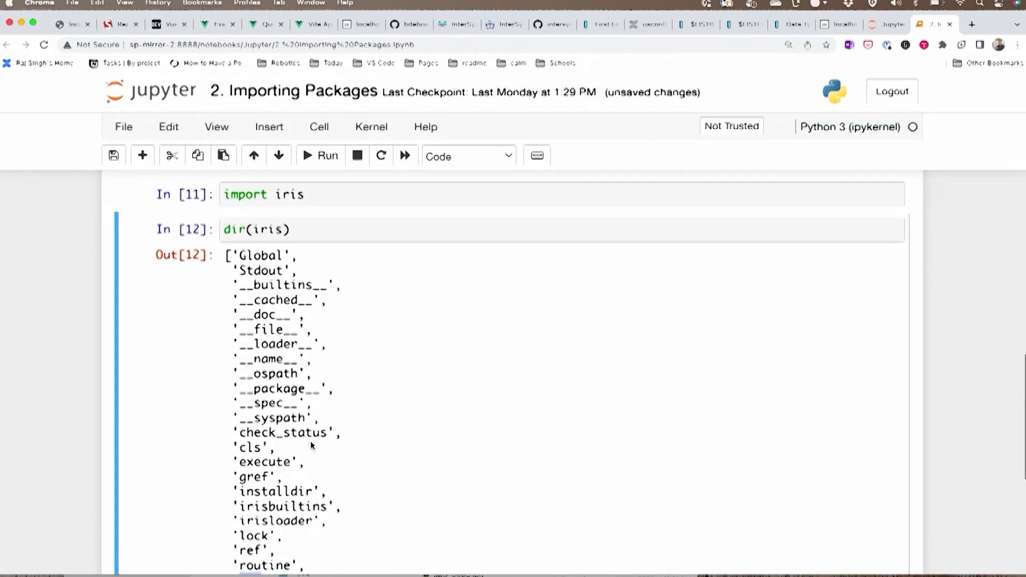
pyautogui.scroll(1, 312, 445)
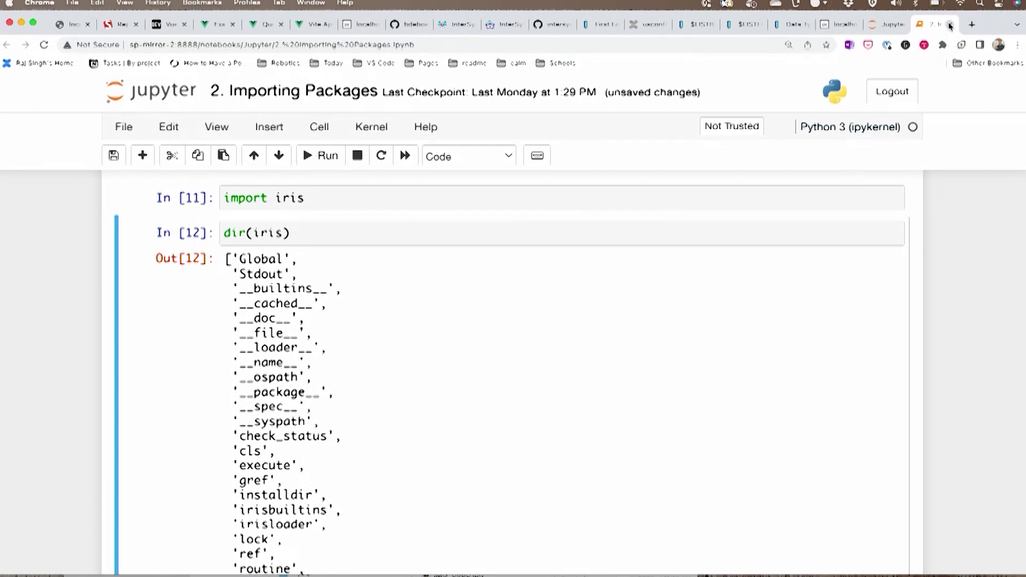
# Step: Close the Importing Packages tab and confirm leaving without saving
pyautogui.click(949, 26)
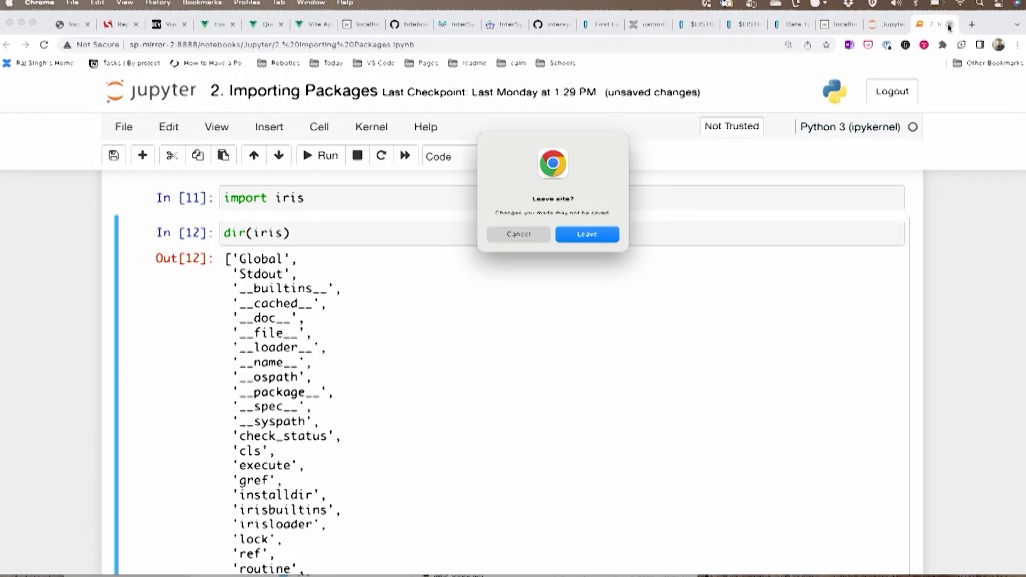
pyautogui.press('Return')
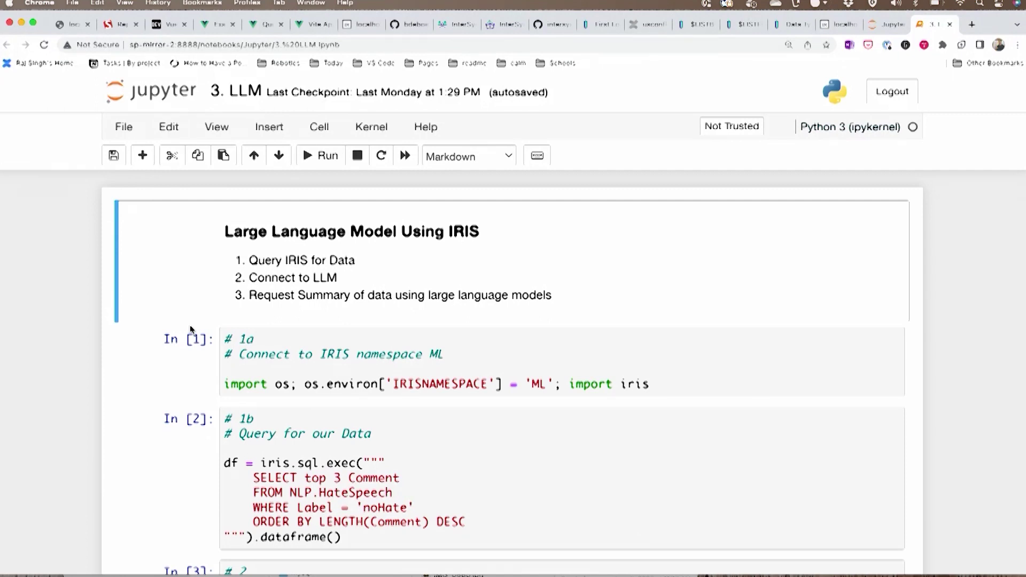
pyautogui.click(320, 156)
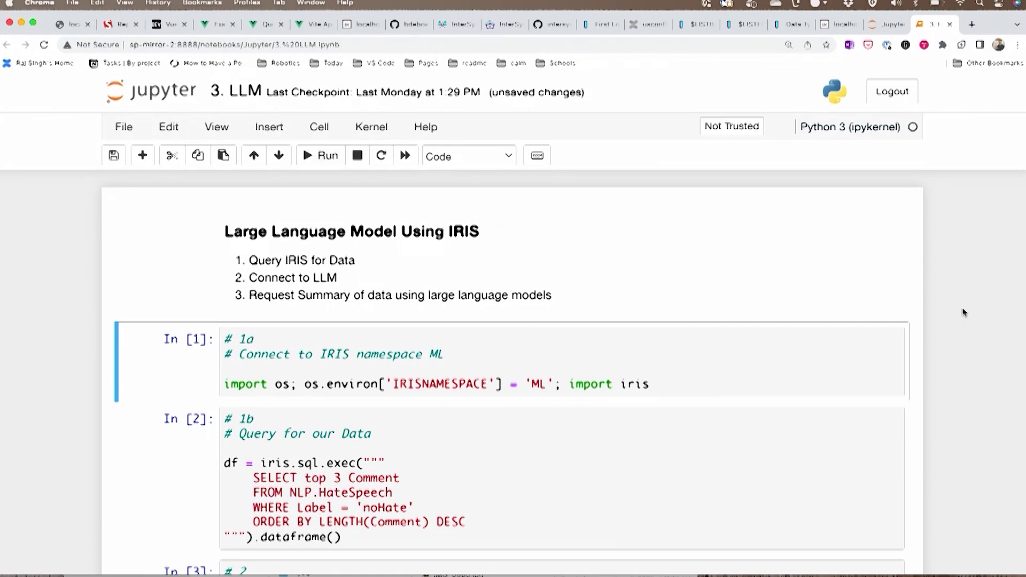
pyautogui.scroll(-6, 965, 314)
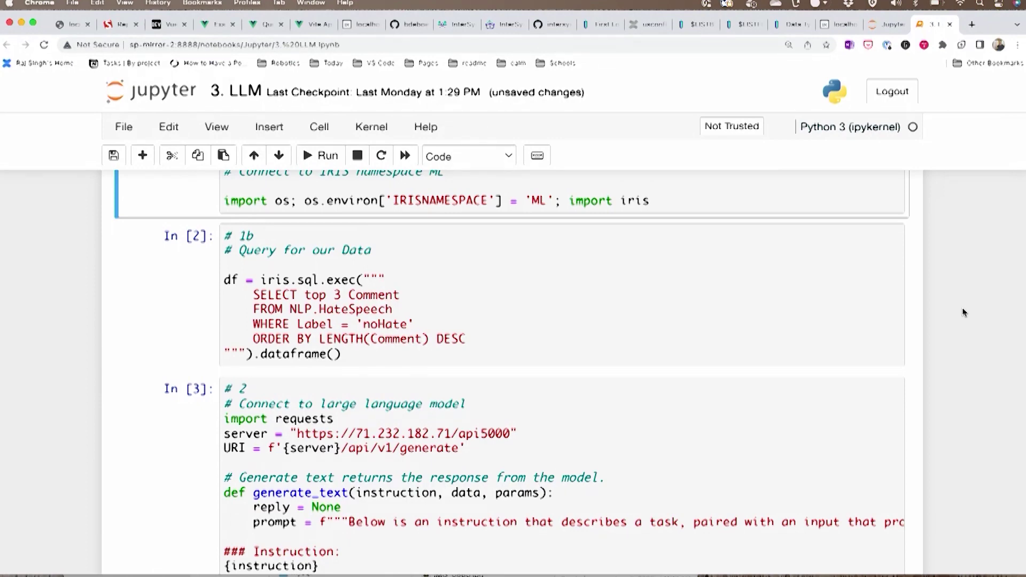
pyautogui.scroll(3, 963, 312)
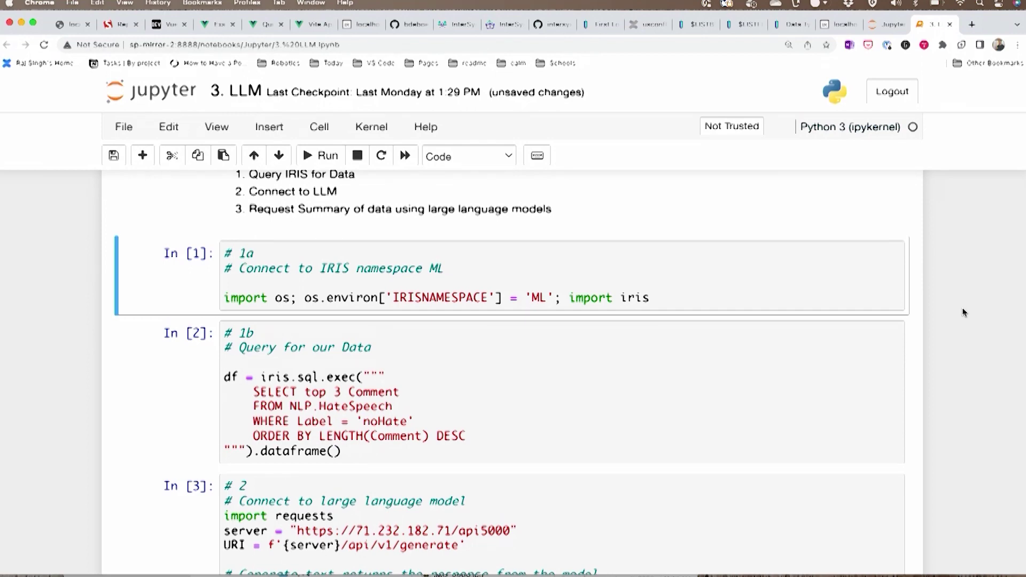
pyautogui.scroll(-3, 963, 312)
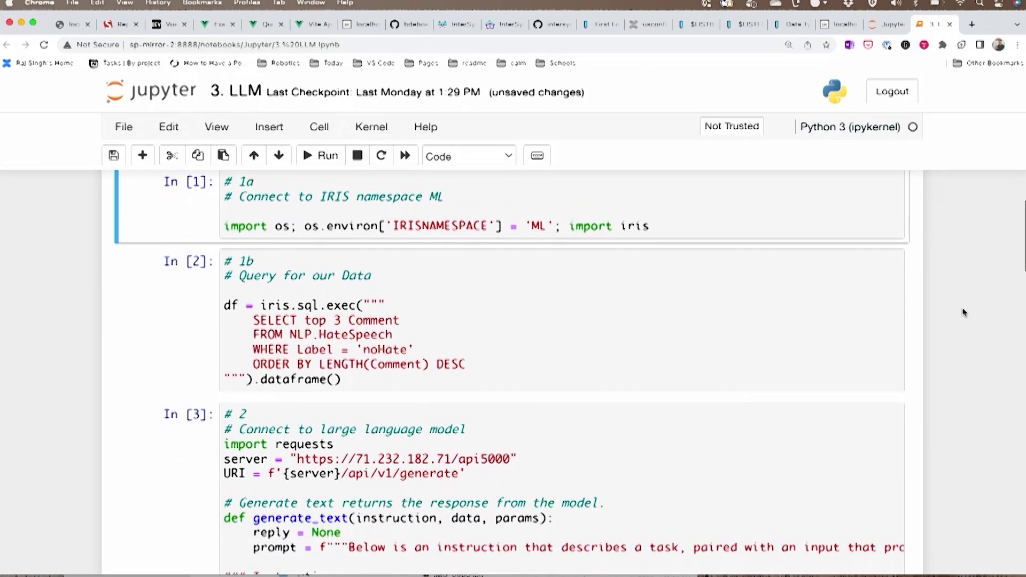
pyautogui.scroll(-2, 964, 312)
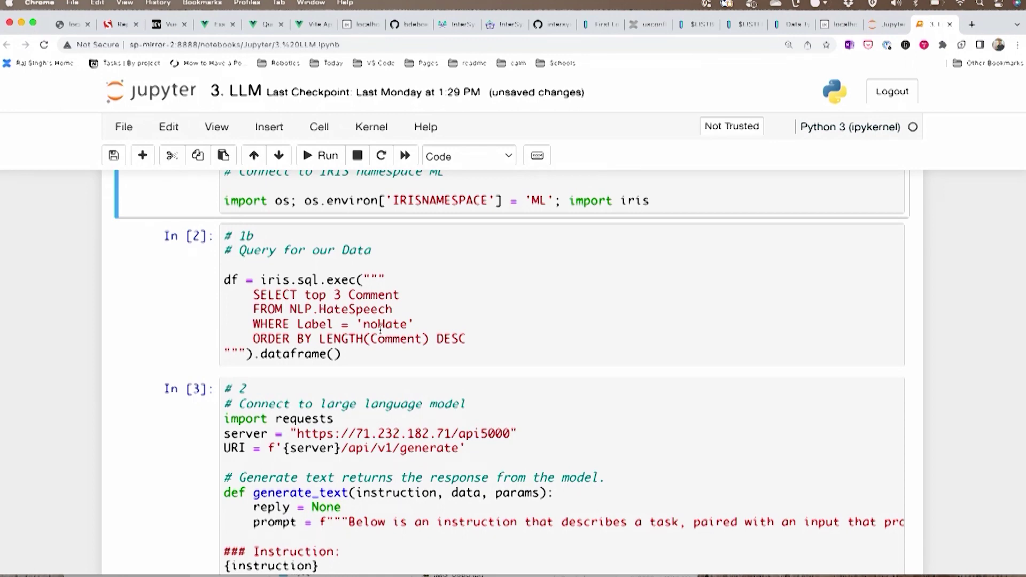
pyautogui.scroll(-1, 381, 325)
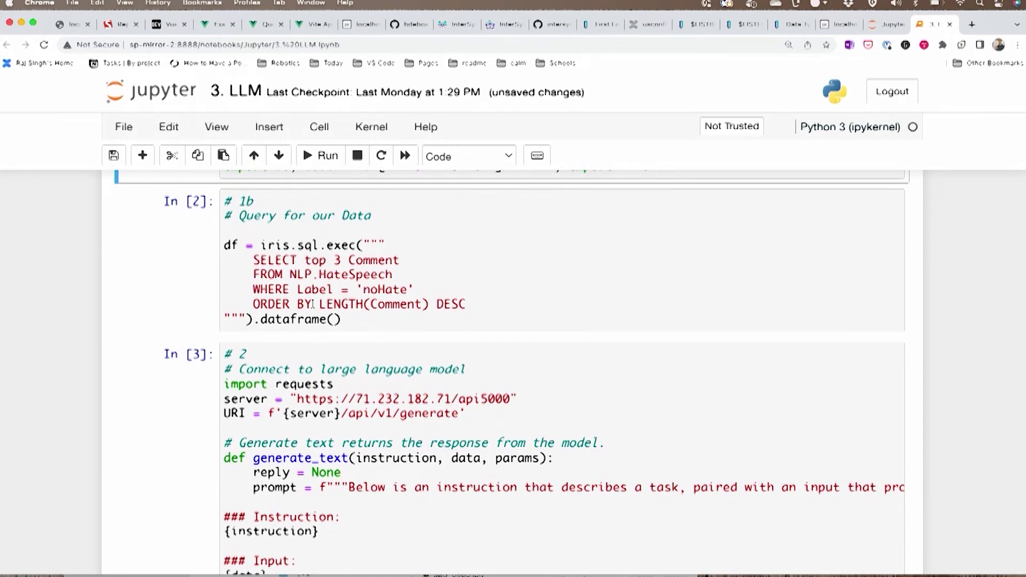
pyautogui.scroll(-2, 424, 324)
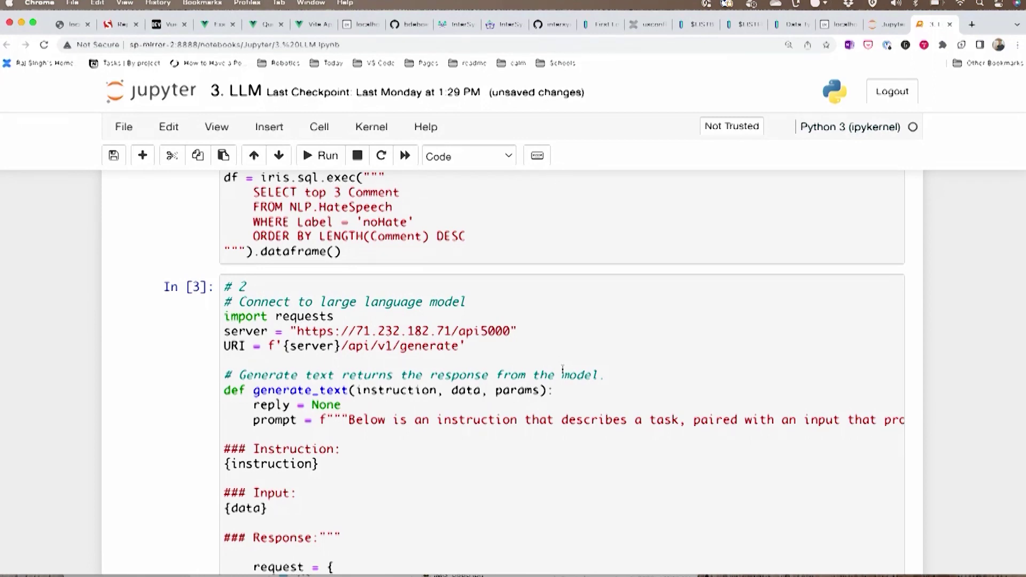
pyautogui.scroll(-1, 563, 370)
pyautogui.scroll(-1, 562, 371)
pyautogui.scroll(-1, 563, 370)
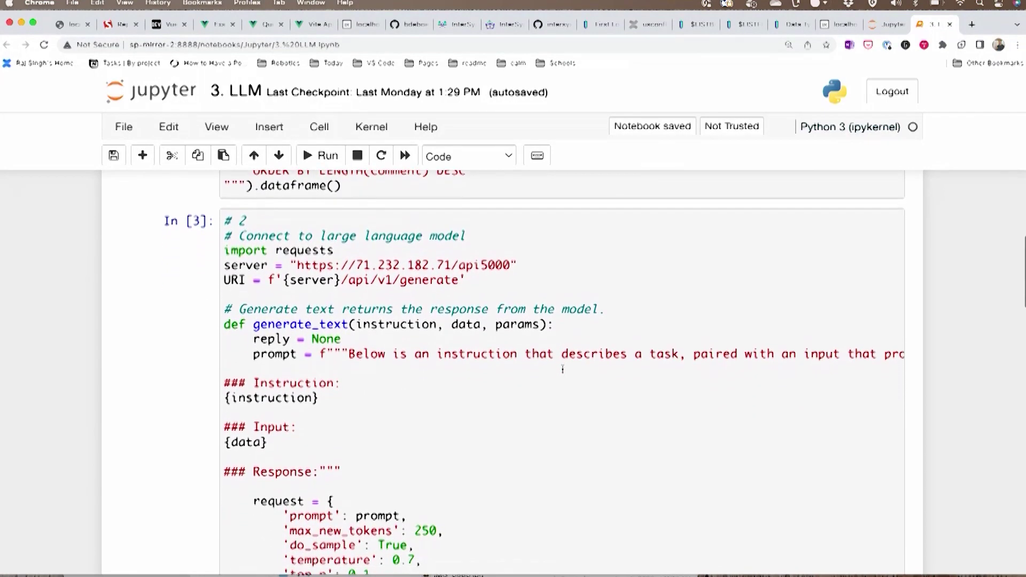
pyautogui.scroll(-1, 563, 371)
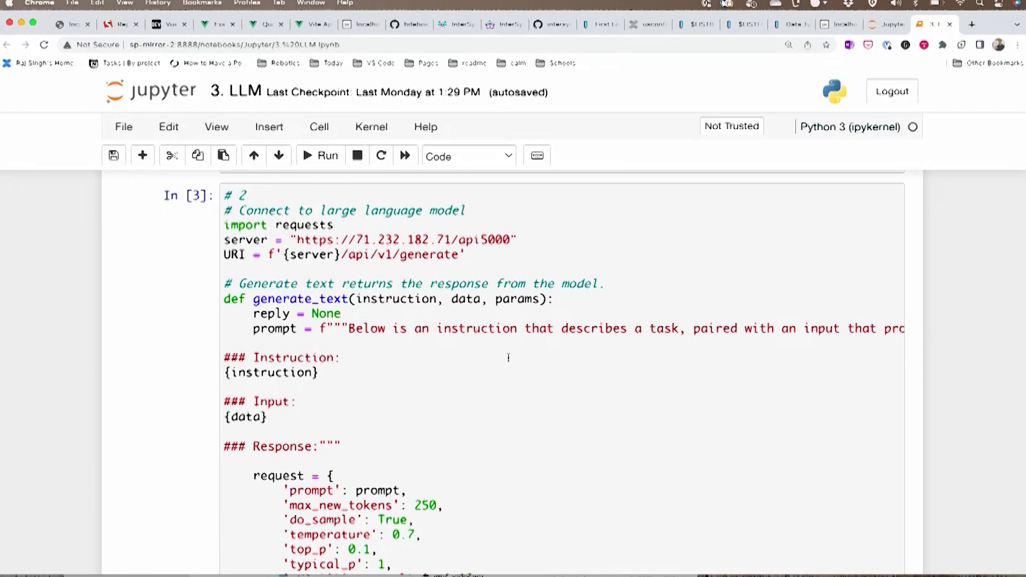
pyautogui.scroll(-7, 507, 358)
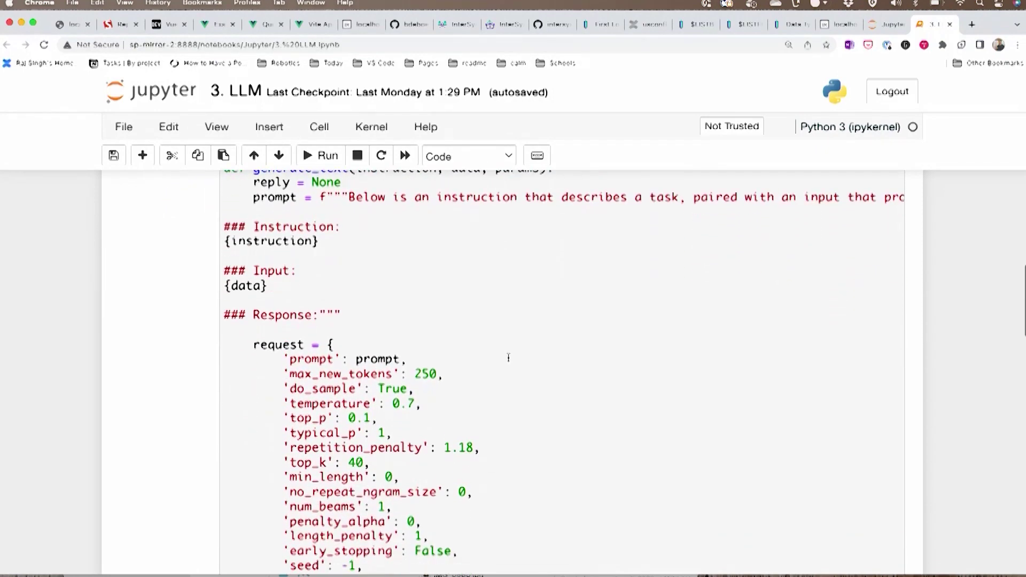
pyautogui.scroll(-1, 508, 358)
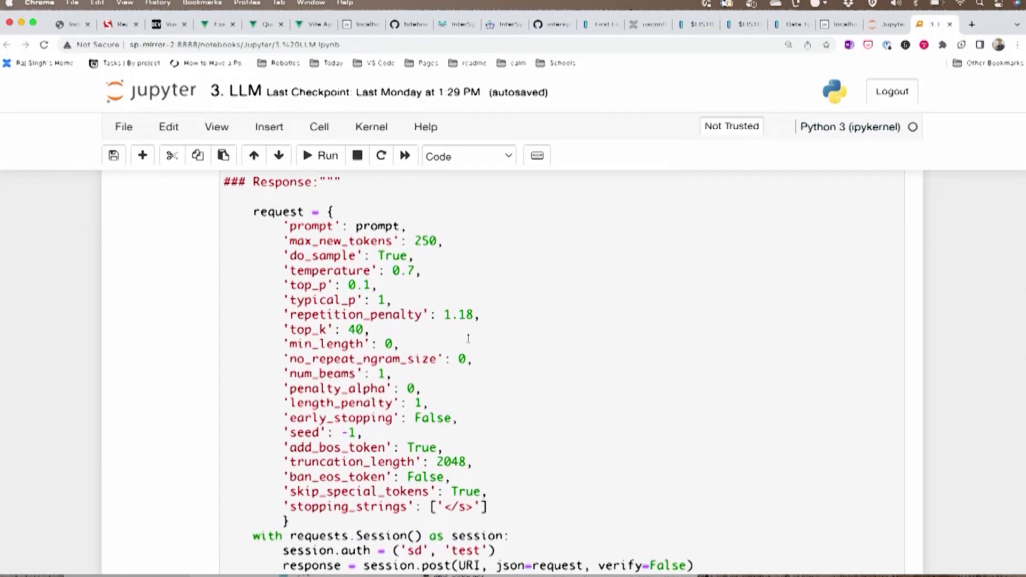
pyautogui.scroll(-4, 501, 384)
pyautogui.scroll(-4, 502, 383)
pyautogui.scroll(-2, 481, 361)
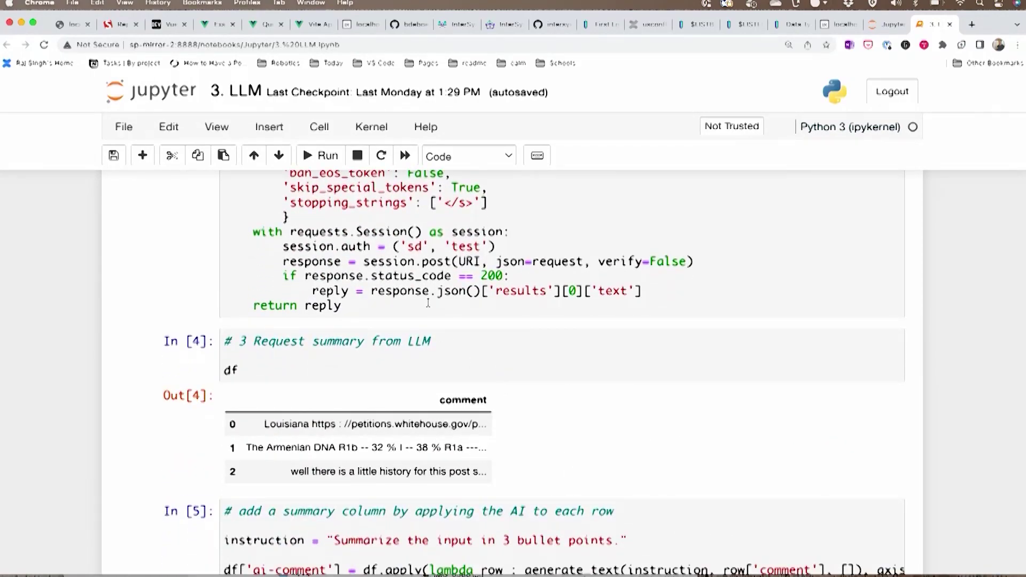
pyautogui.scroll(4, 428, 303)
pyautogui.scroll(4, 361, 304)
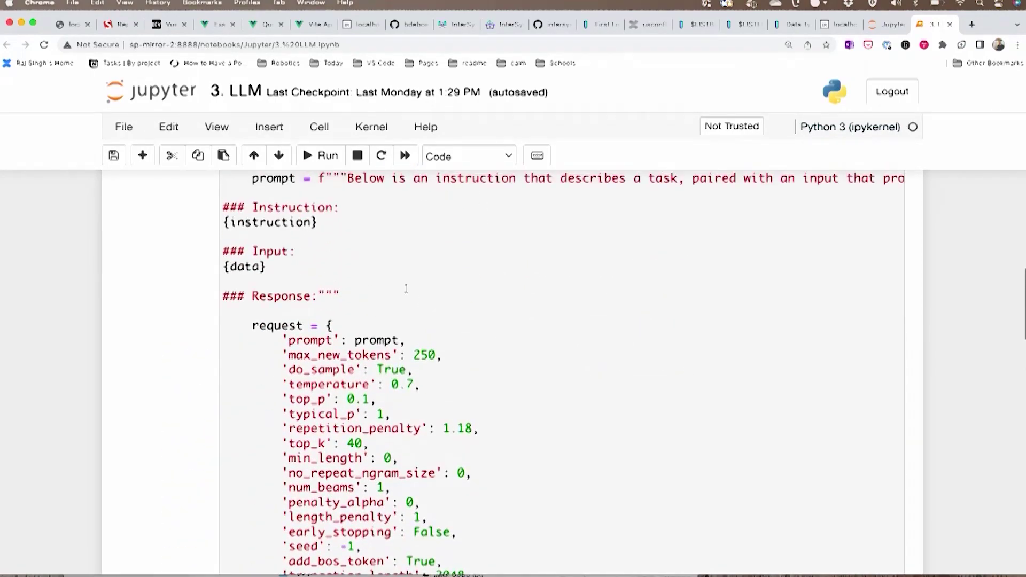
pyautogui.scroll(1, 285, 301)
pyautogui.scroll(1, 285, 300)
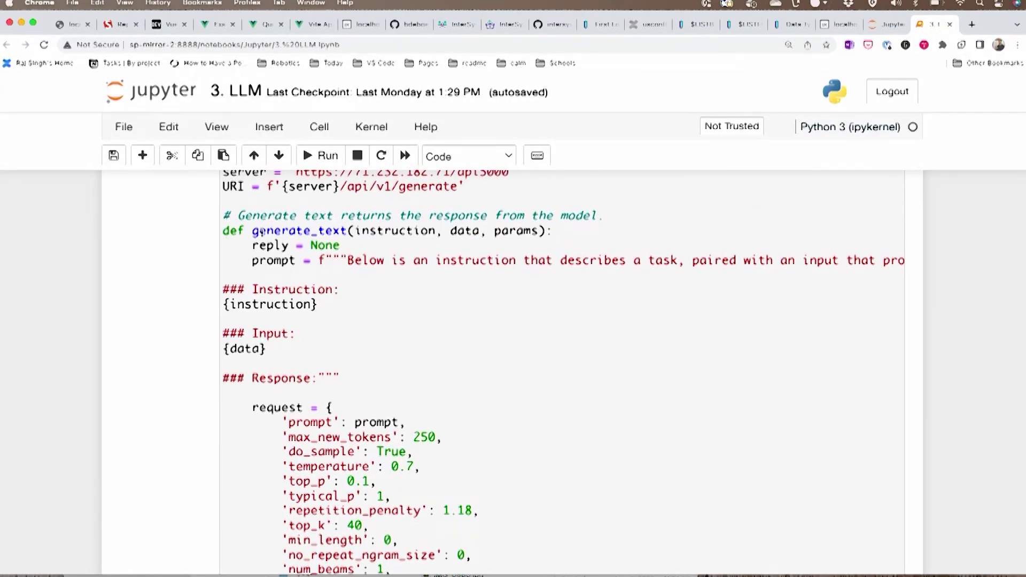
pyautogui.scroll(-4, 316, 305)
pyautogui.scroll(-3, 316, 304)
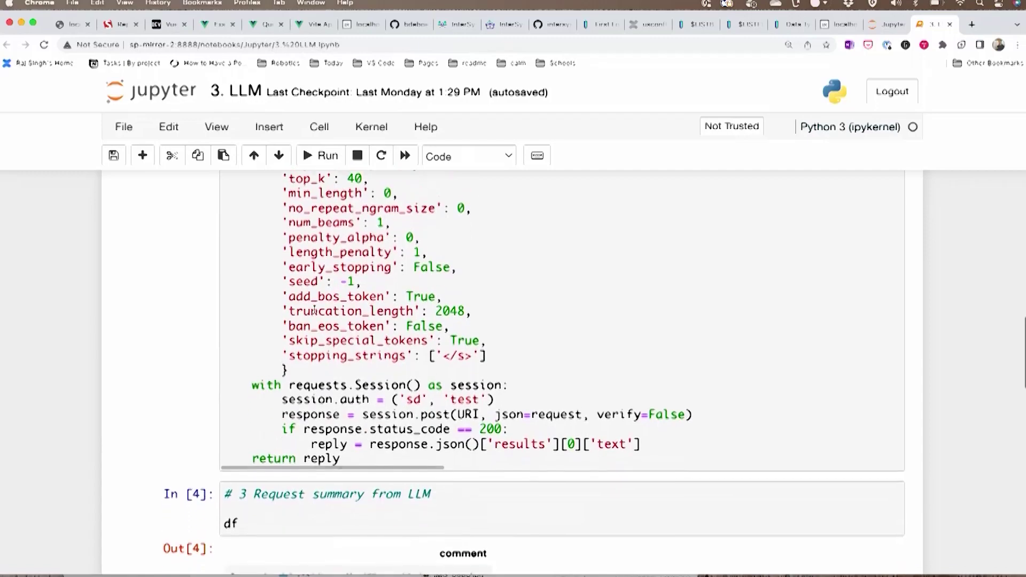
pyautogui.scroll(-1, 316, 305)
pyautogui.scroll(-2, 315, 305)
pyautogui.scroll(-1, 316, 305)
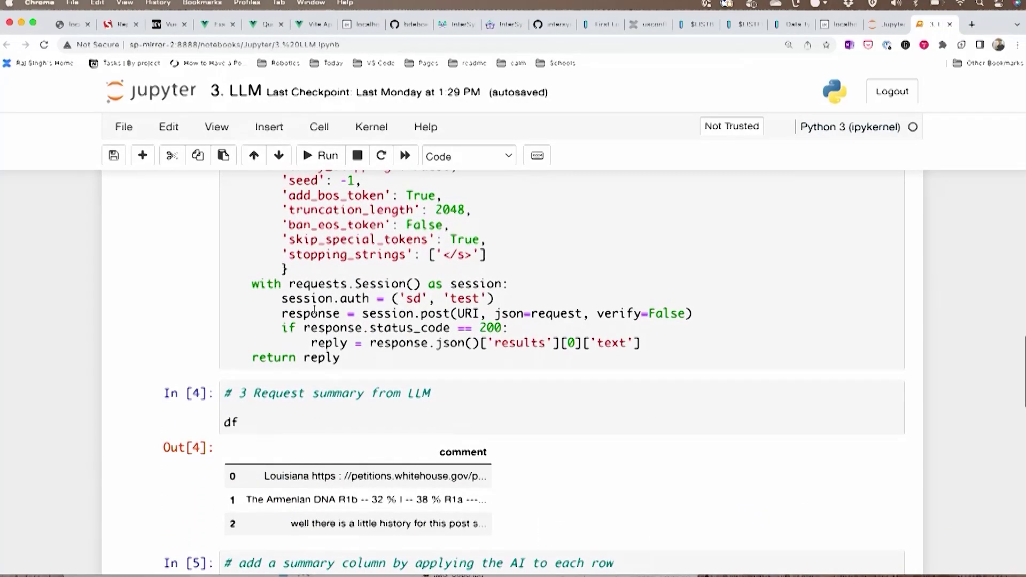
pyautogui.scroll(-2, 315, 304)
pyautogui.scroll(-1, 315, 306)
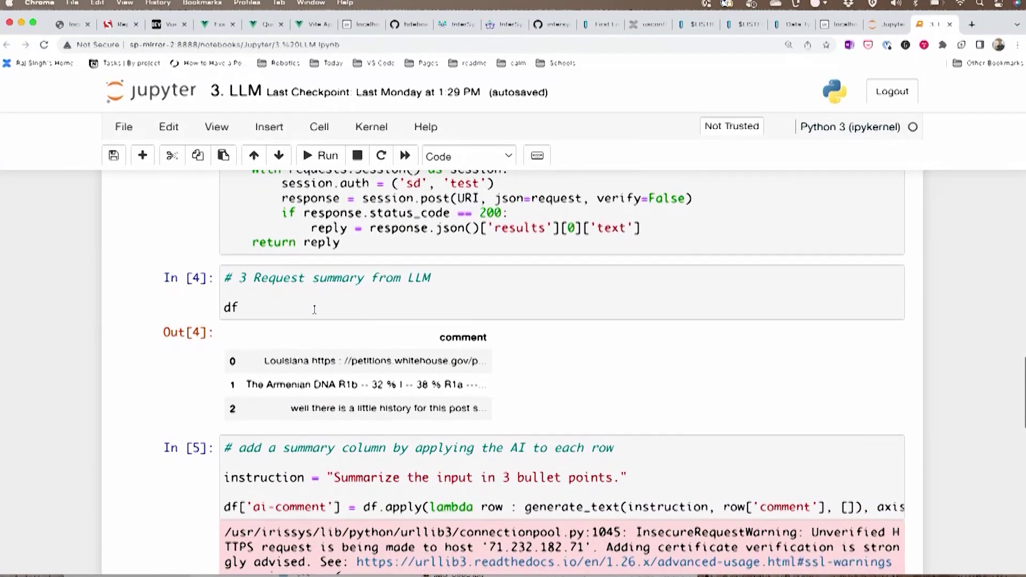
pyautogui.scroll(-1, 315, 305)
pyautogui.scroll(-1, 316, 308)
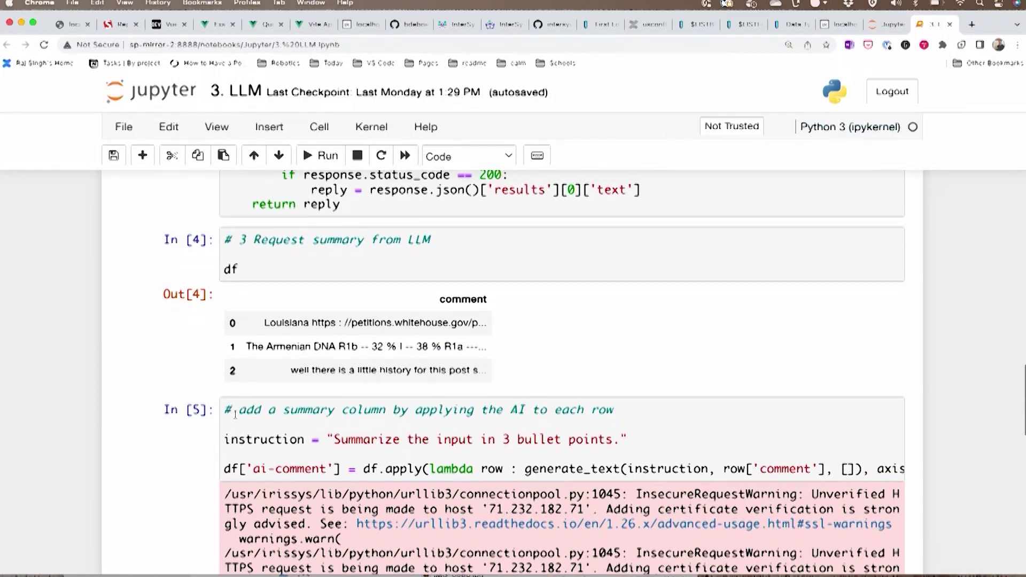
pyautogui.scroll(2, 235, 413)
pyautogui.scroll(2, 240, 361)
pyautogui.scroll(1, 245, 286)
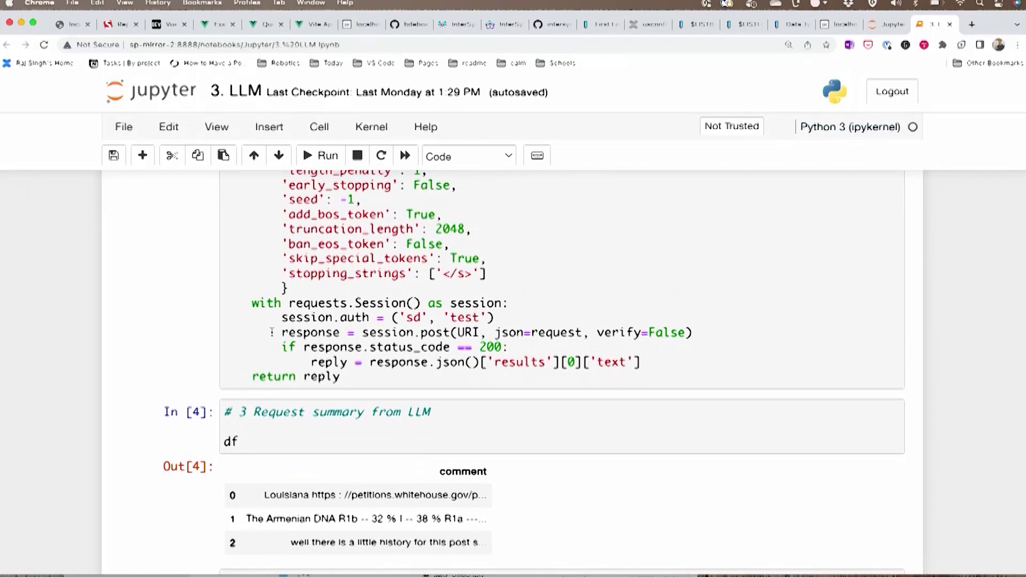
pyautogui.scroll(-1, 279, 440)
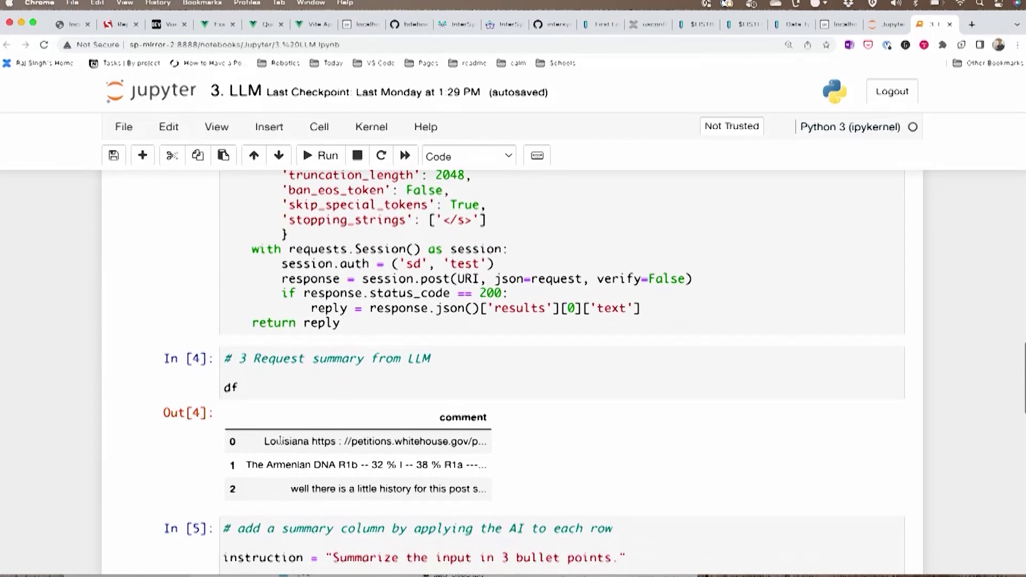
pyautogui.scroll(-1, 280, 440)
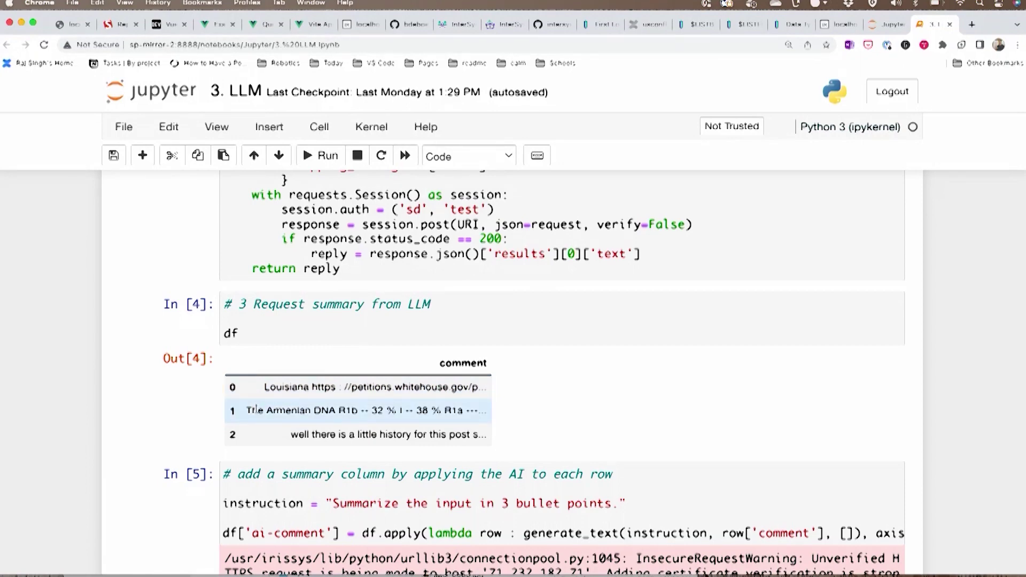
pyautogui.click(185, 397)
pyautogui.scroll(2, 186, 398)
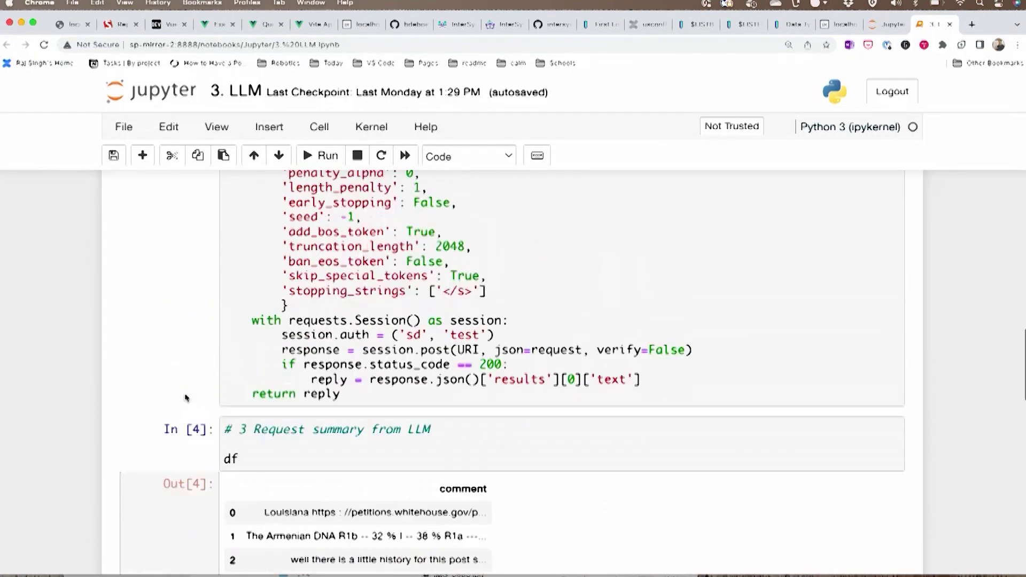
pyautogui.scroll(2, 185, 398)
pyautogui.scroll(4, 185, 397)
pyautogui.scroll(4, 185, 397)
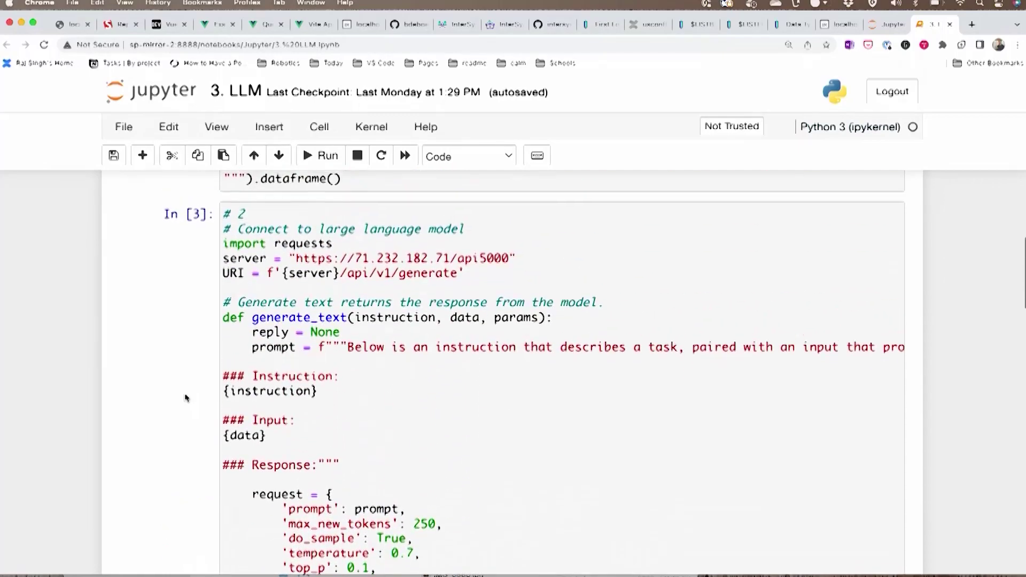
pyautogui.scroll(2, 186, 398)
pyautogui.scroll(4, 185, 398)
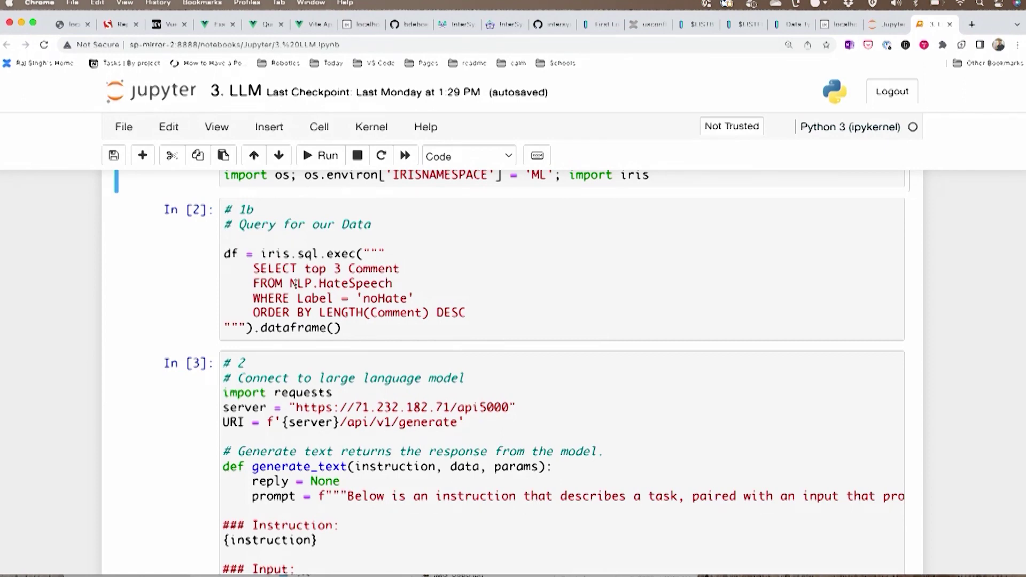
pyautogui.scroll(-2, 297, 308)
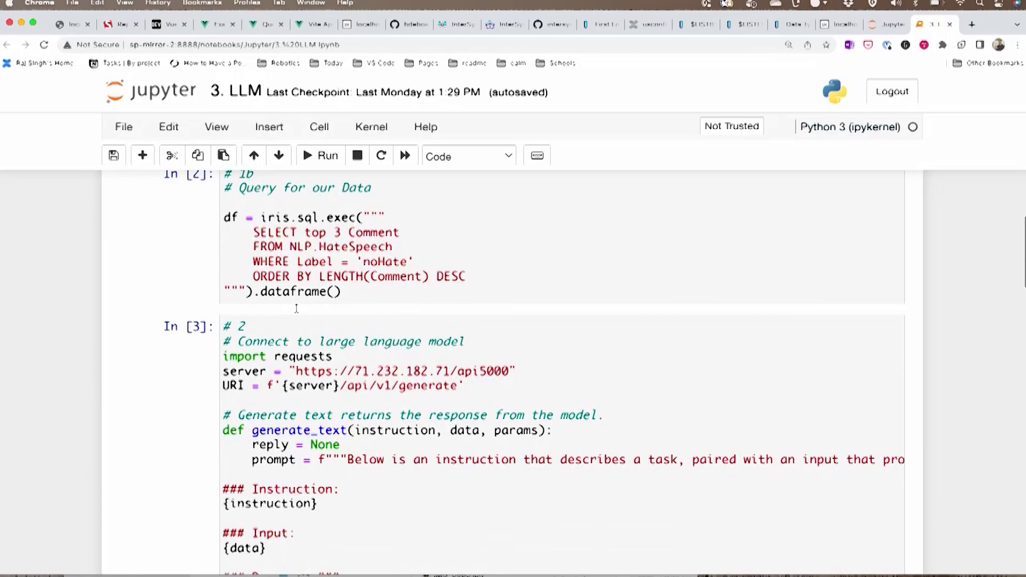
pyautogui.scroll(-1, 297, 308)
pyautogui.scroll(-5, 297, 309)
pyautogui.scroll(-4, 297, 309)
pyautogui.scroll(-5, 297, 308)
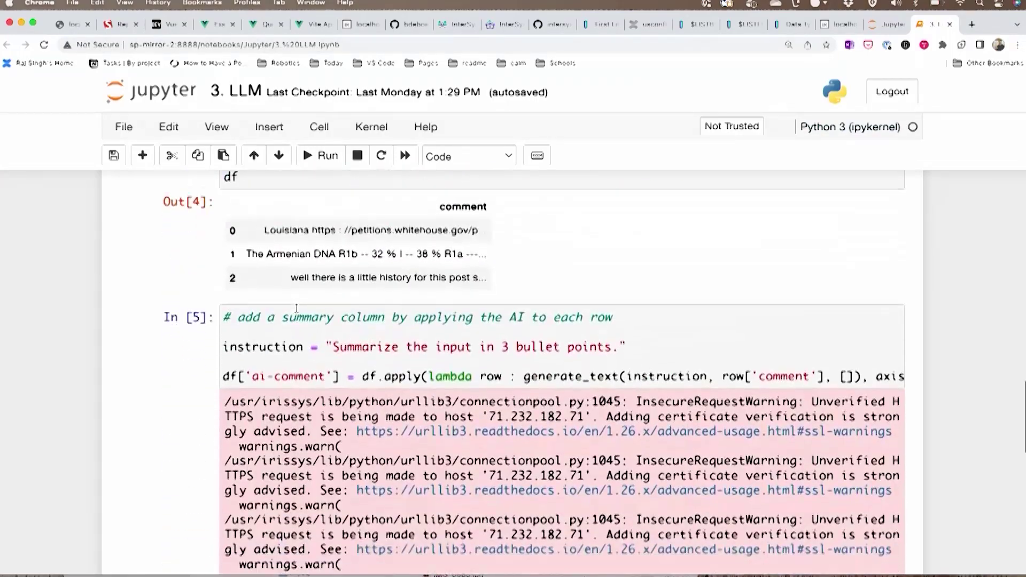
pyautogui.scroll(-3, 297, 309)
pyautogui.scroll(1, 297, 308)
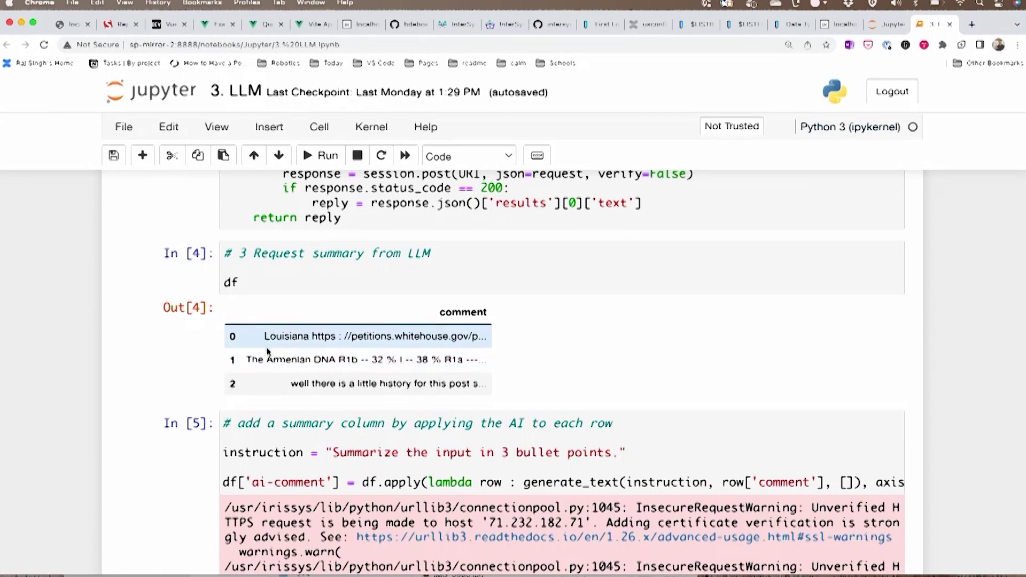
pyautogui.scroll(3, 271, 341)
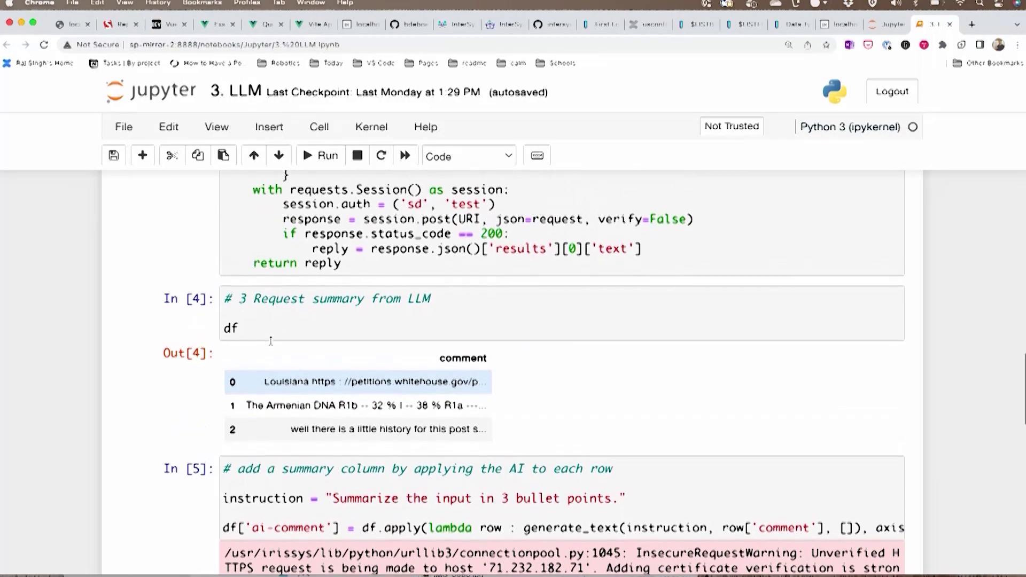
pyautogui.scroll(3, 270, 340)
pyautogui.scroll(3, 271, 340)
pyautogui.scroll(5, 270, 341)
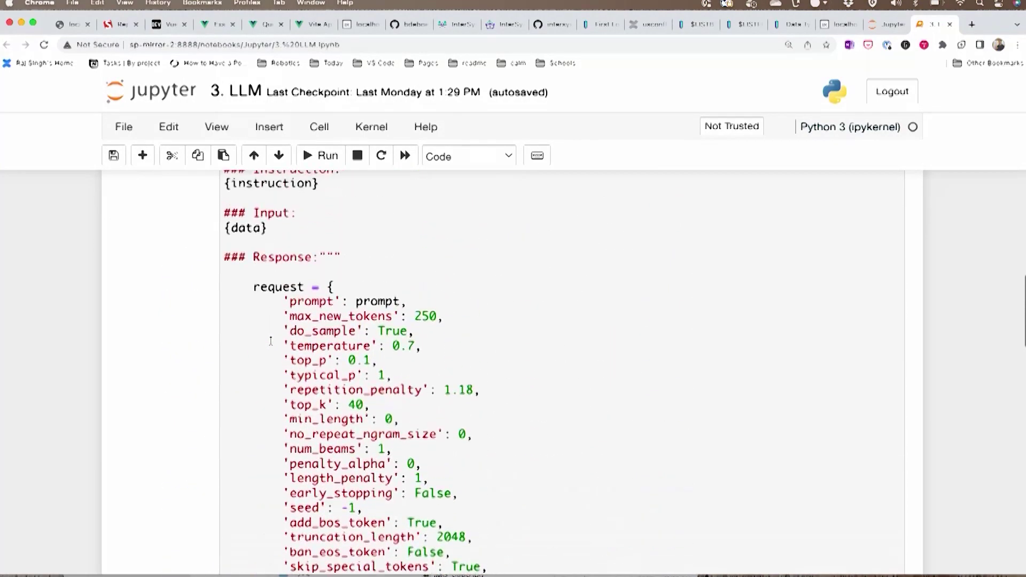
pyautogui.scroll(1, 270, 341)
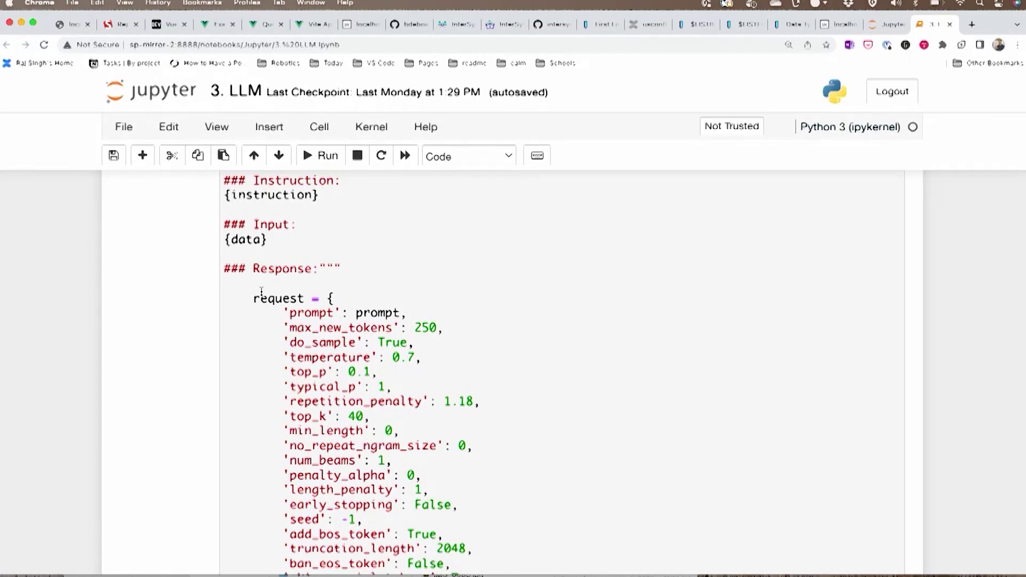
pyautogui.scroll(2, 273, 296)
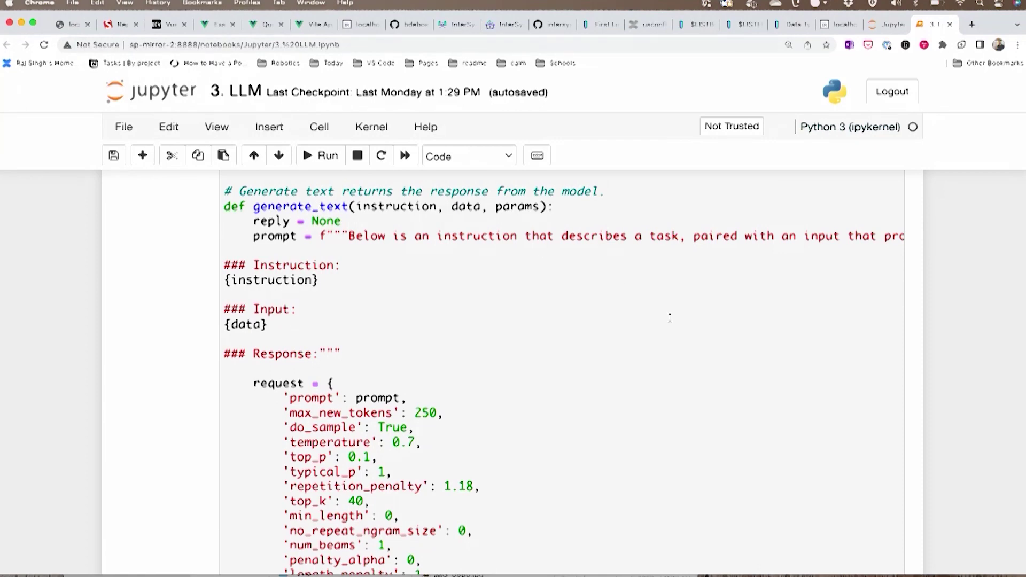
pyautogui.scroll(-1, 670, 318)
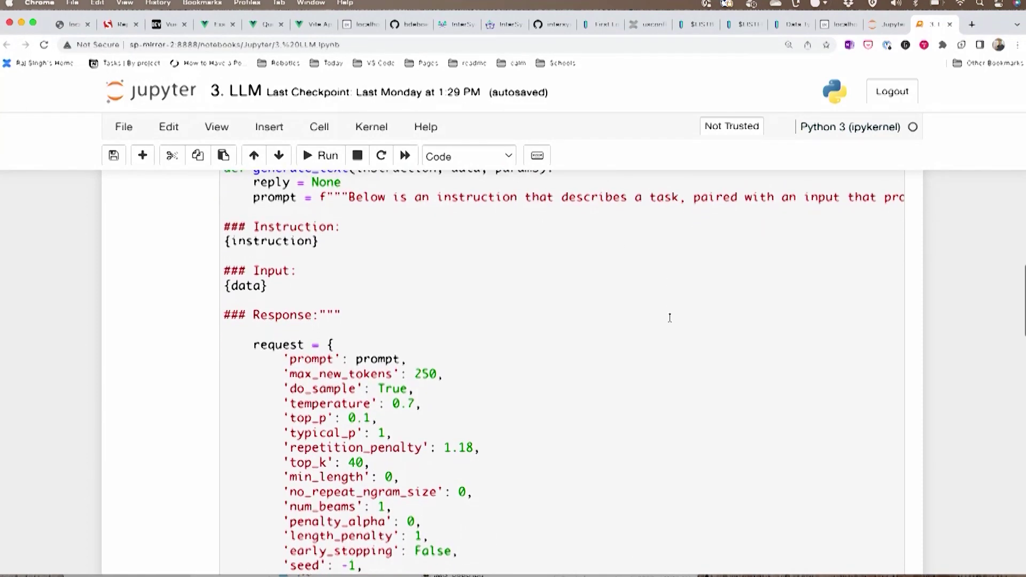
pyautogui.scroll(1, 669, 317)
pyautogui.scroll(1, 669, 318)
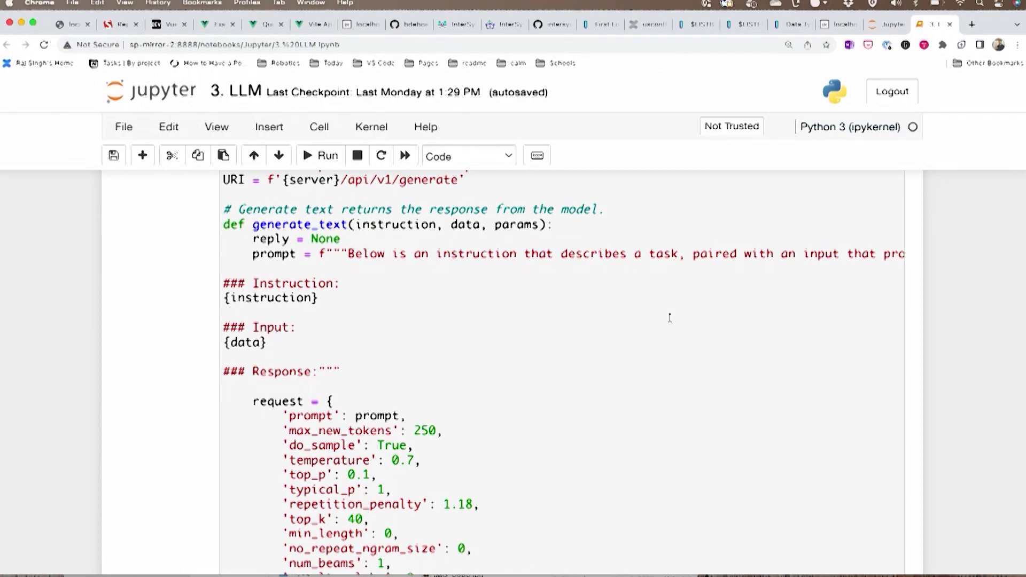
pyautogui.scroll(-5, 669, 318)
pyautogui.scroll(-5, 669, 318)
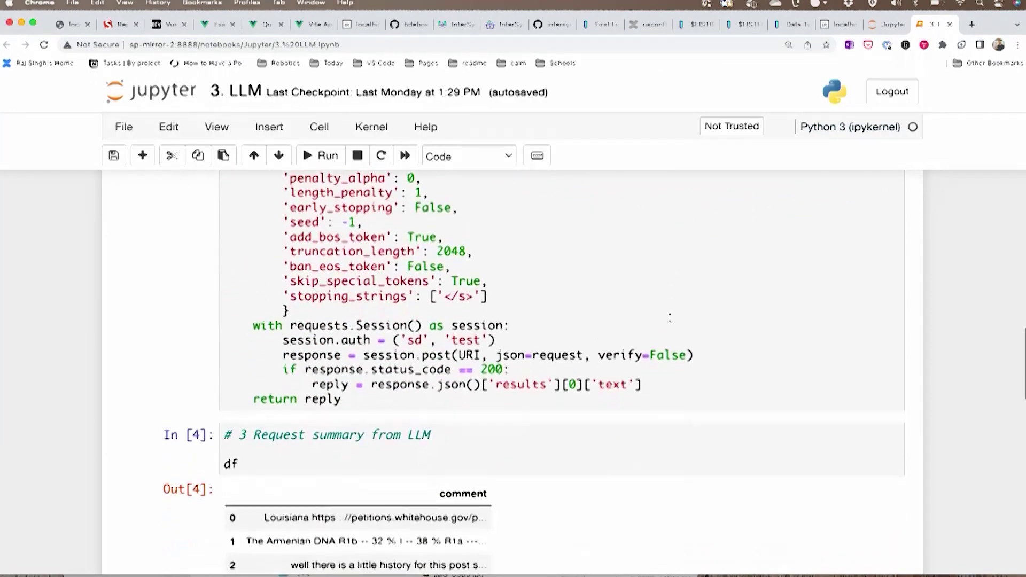
pyautogui.scroll(-5, 669, 318)
pyautogui.scroll(-4, 670, 318)
pyautogui.scroll(-2, 669, 317)
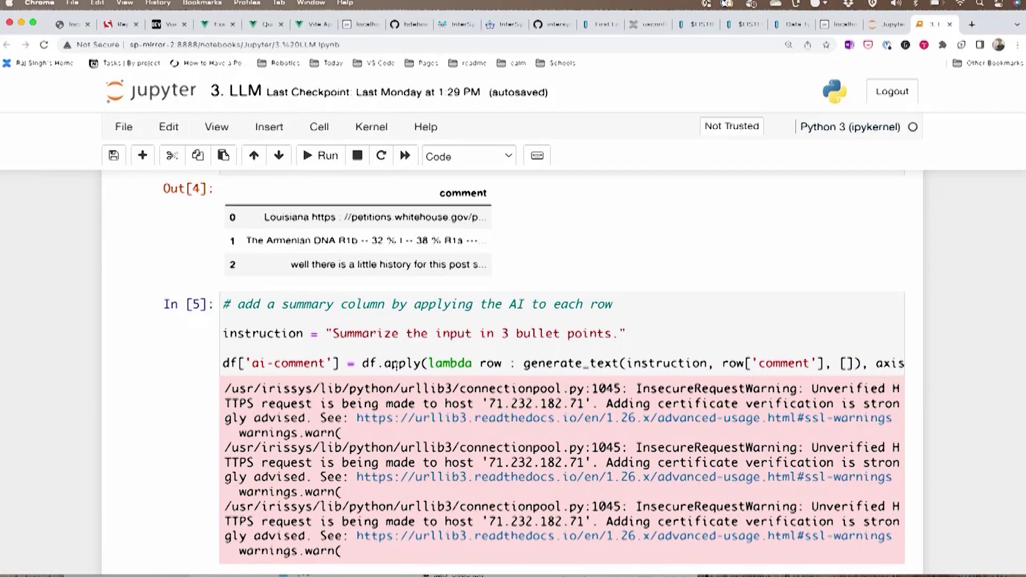
pyautogui.scroll(-3, 397, 364)
pyautogui.scroll(-3, 397, 365)
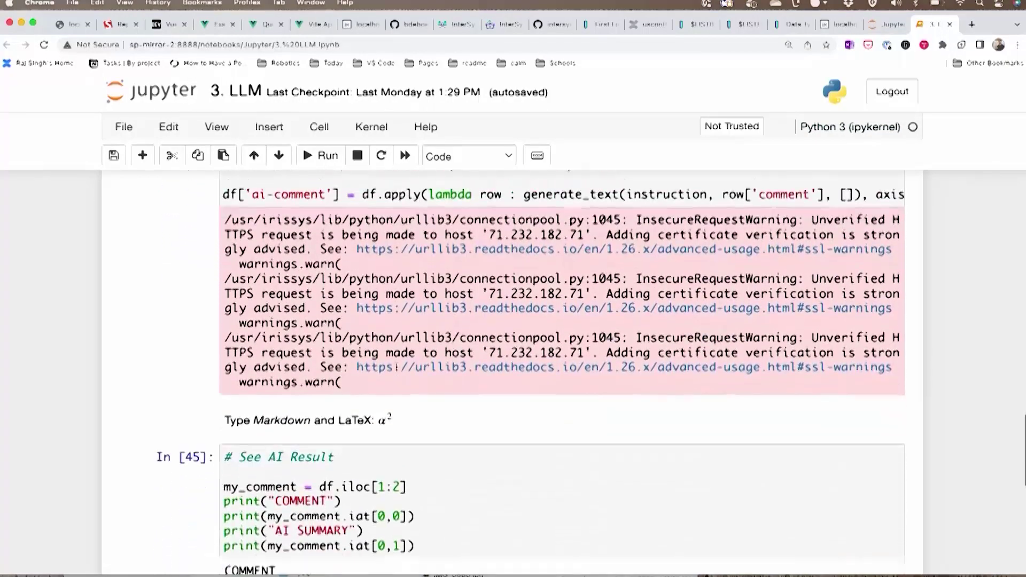
pyautogui.scroll(-2, 397, 365)
pyautogui.scroll(-2, 397, 365)
pyautogui.scroll(-3, 398, 365)
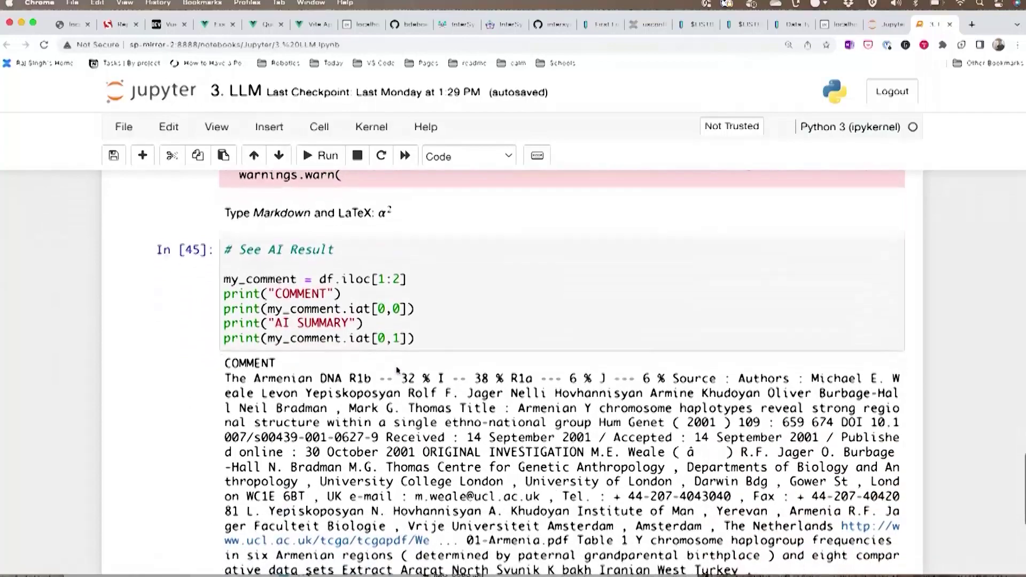
pyautogui.scroll(-1, 397, 364)
pyautogui.scroll(-2, 397, 365)
pyautogui.scroll(-1, 397, 365)
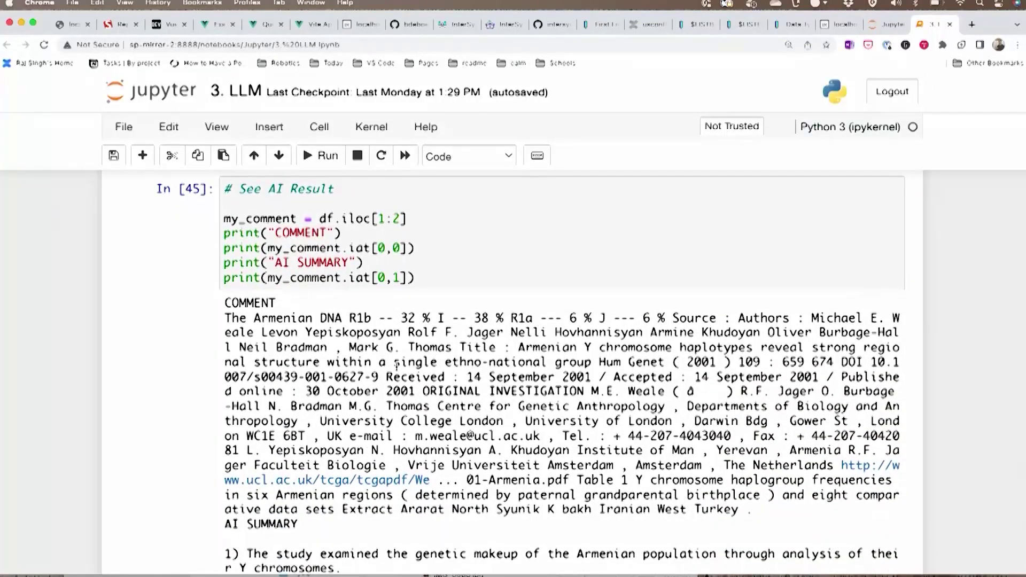
pyautogui.scroll(-3, 397, 365)
pyautogui.scroll(-2, 397, 365)
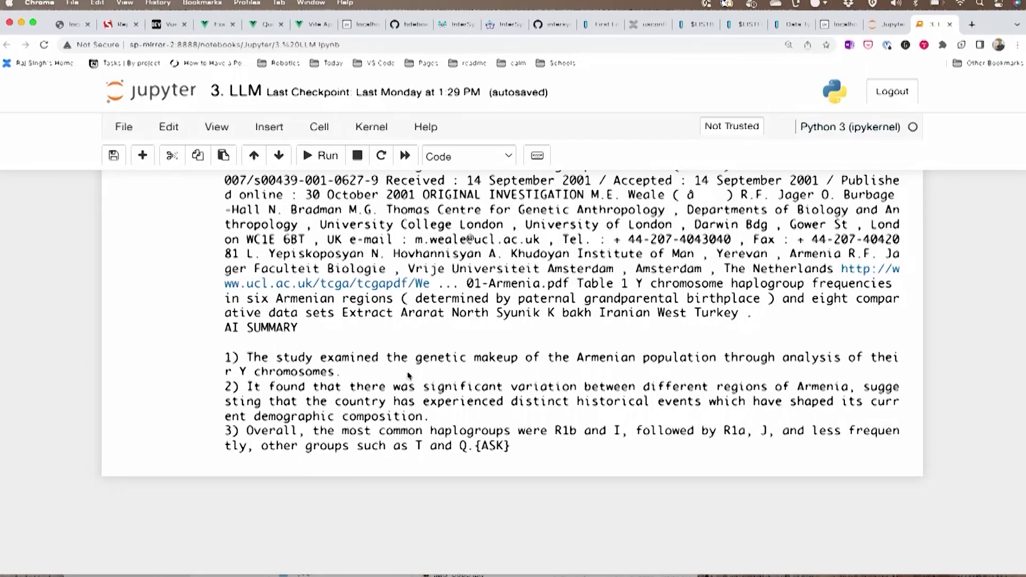
pyautogui.scroll(4, 409, 375)
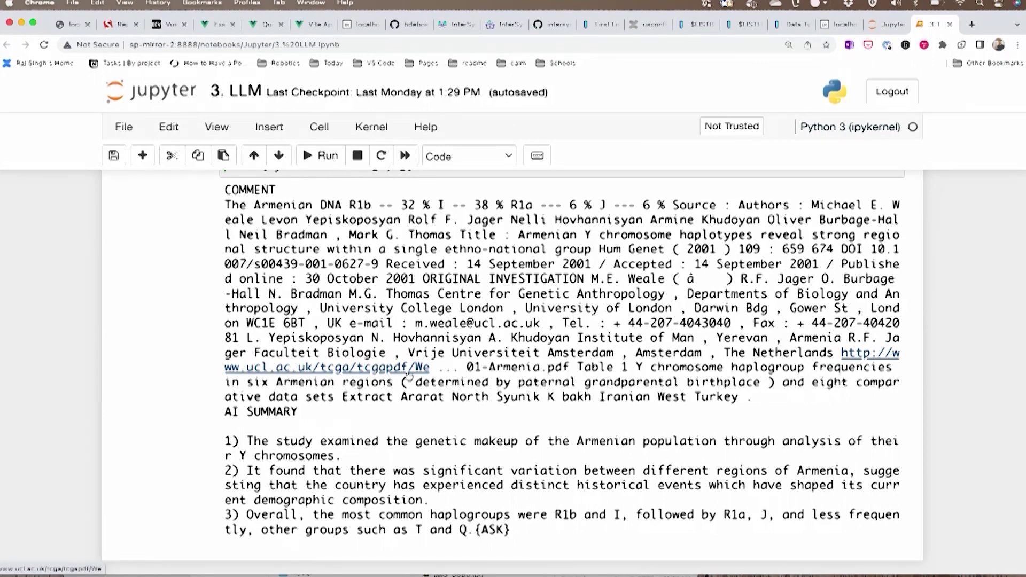
pyautogui.scroll(3, 167, 279)
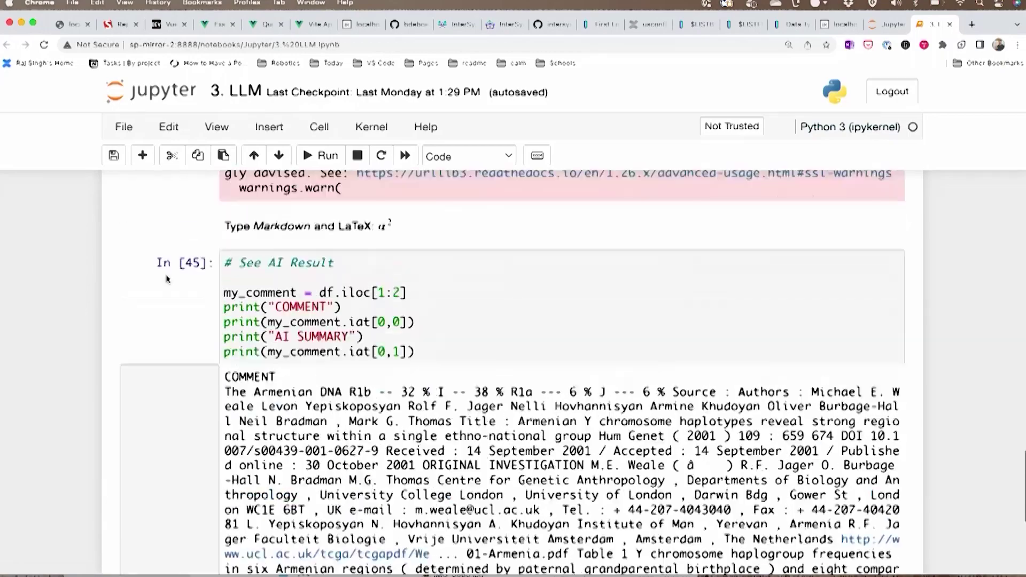
pyautogui.scroll(10, 168, 279)
pyautogui.scroll(2, 168, 280)
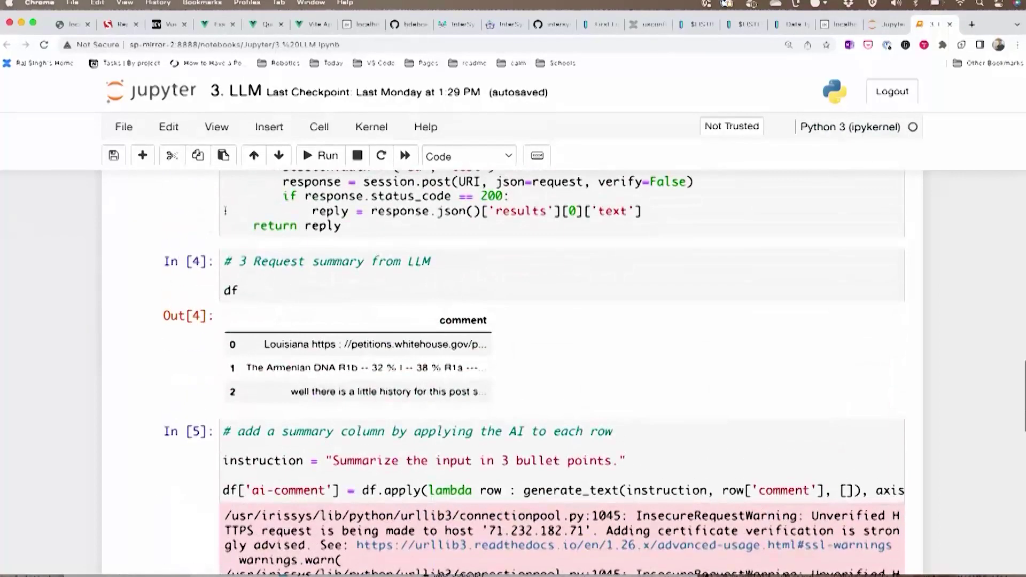
# Step: Show the Jupyter file list of three running notebooks, then bring up the app switcher
pyautogui.click(890, 27)
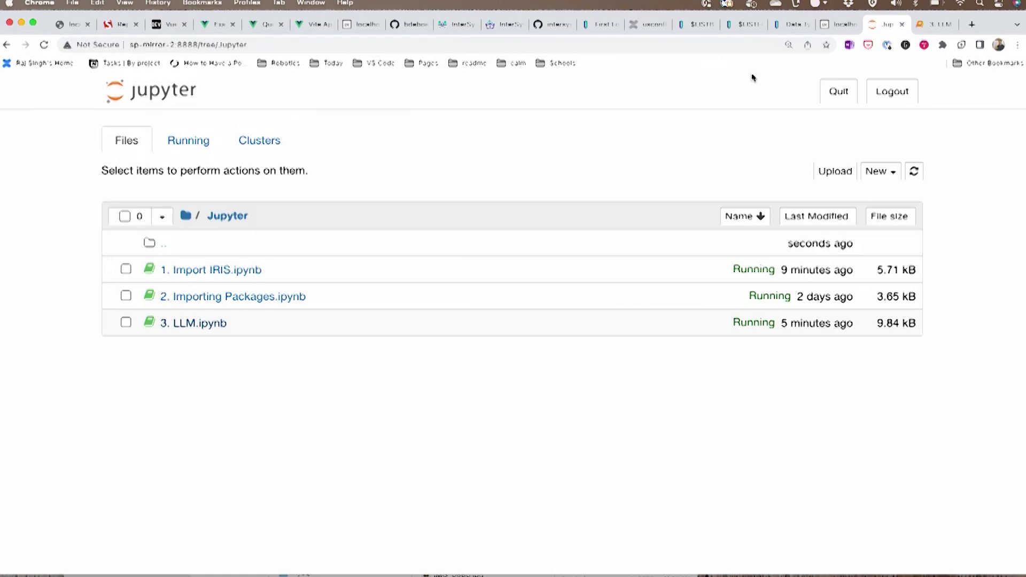
pyautogui.press('super+Tab')
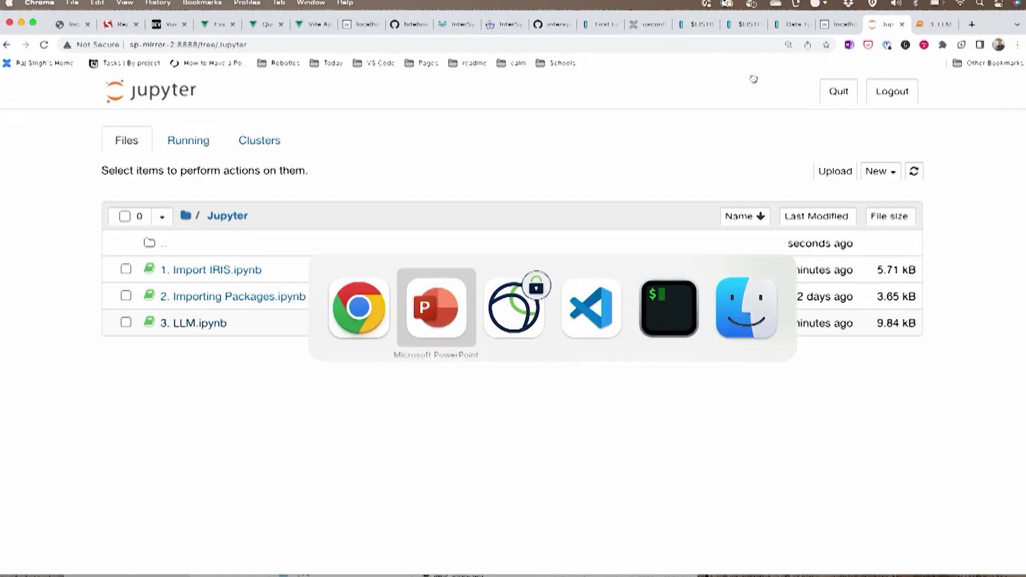
# Step: In PowerPoint, go through slides 14–16 to Start Jupyter, then return to Chrome
pyautogui.press('super+Tab')
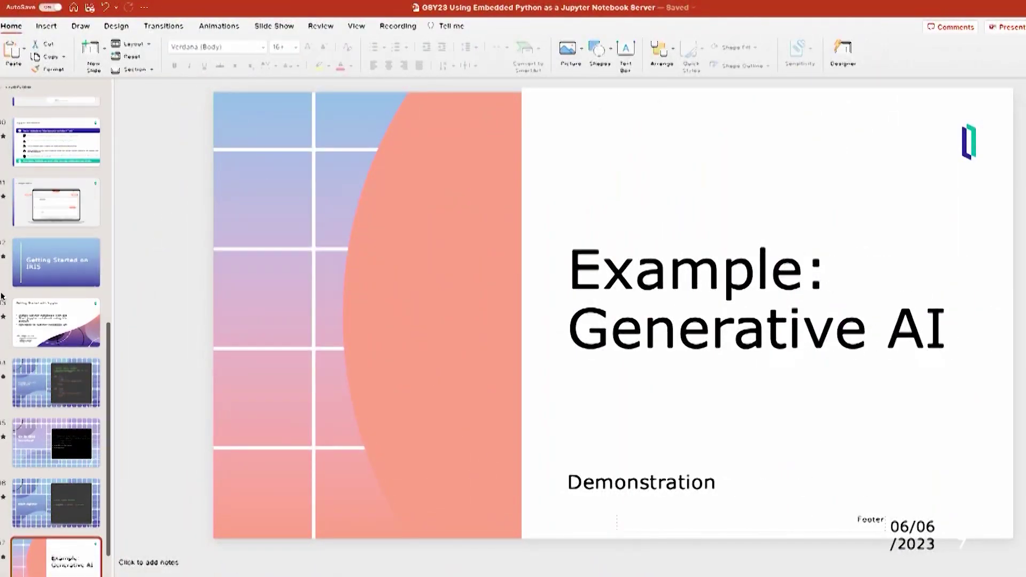
pyautogui.click(57, 383)
pyautogui.press('Down')
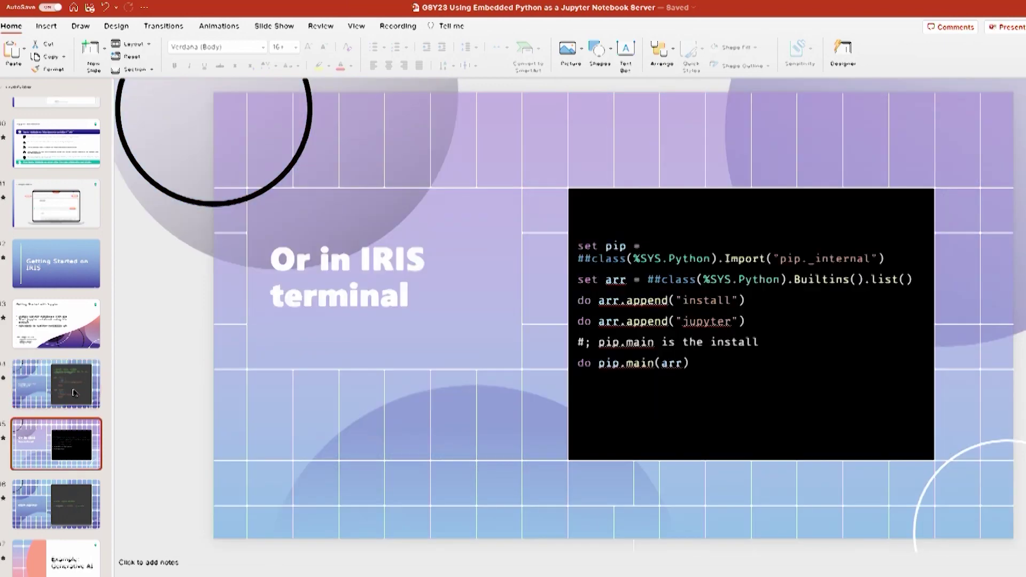
pyautogui.click(73, 392)
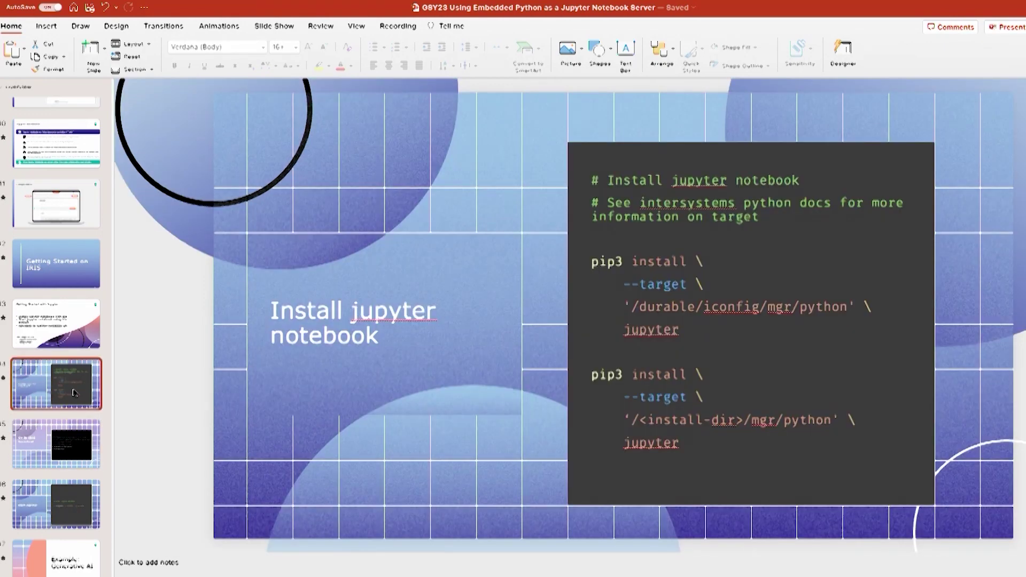
pyautogui.press('Down')
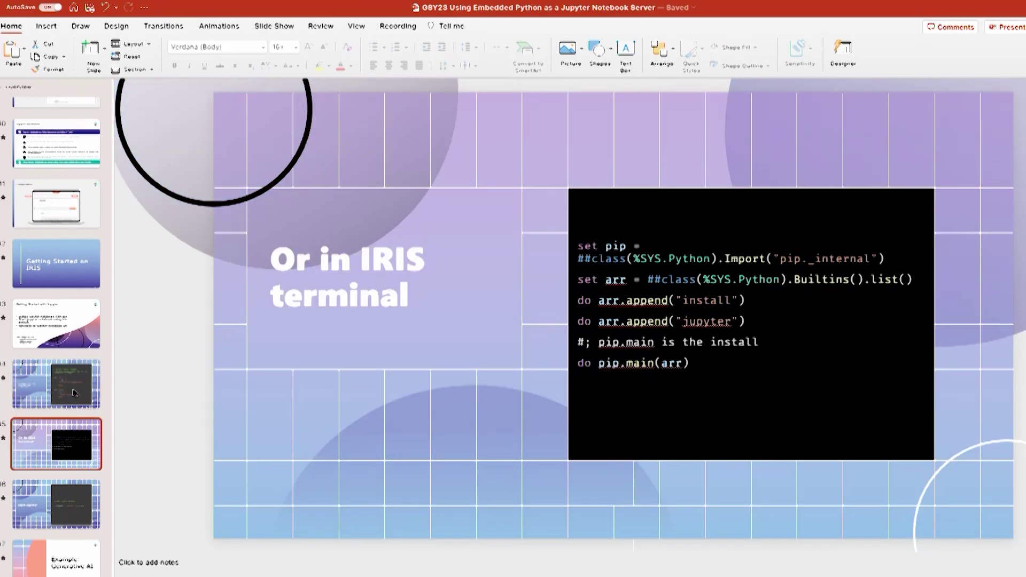
pyautogui.press('Down')
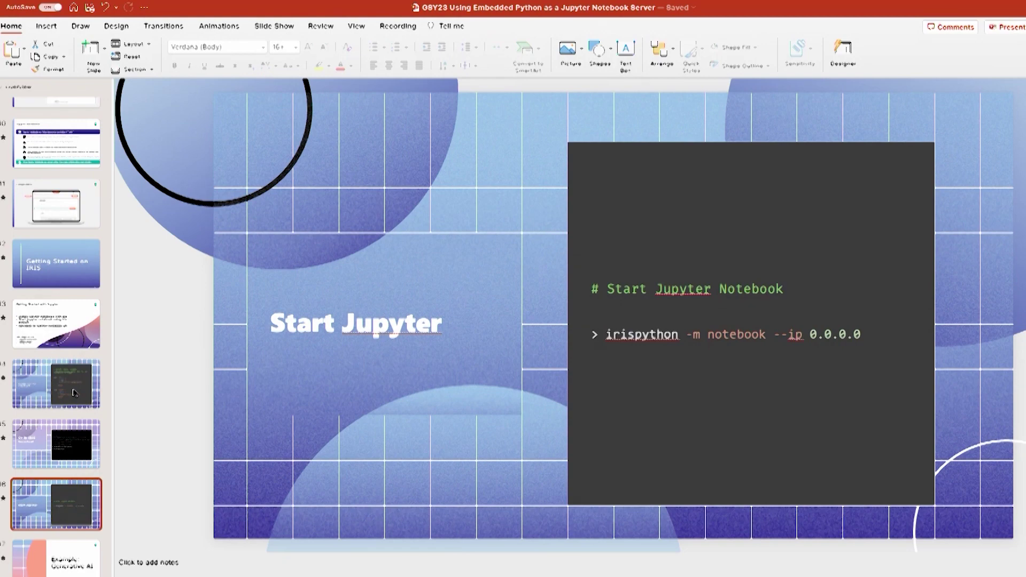
pyautogui.press('super+Tab')
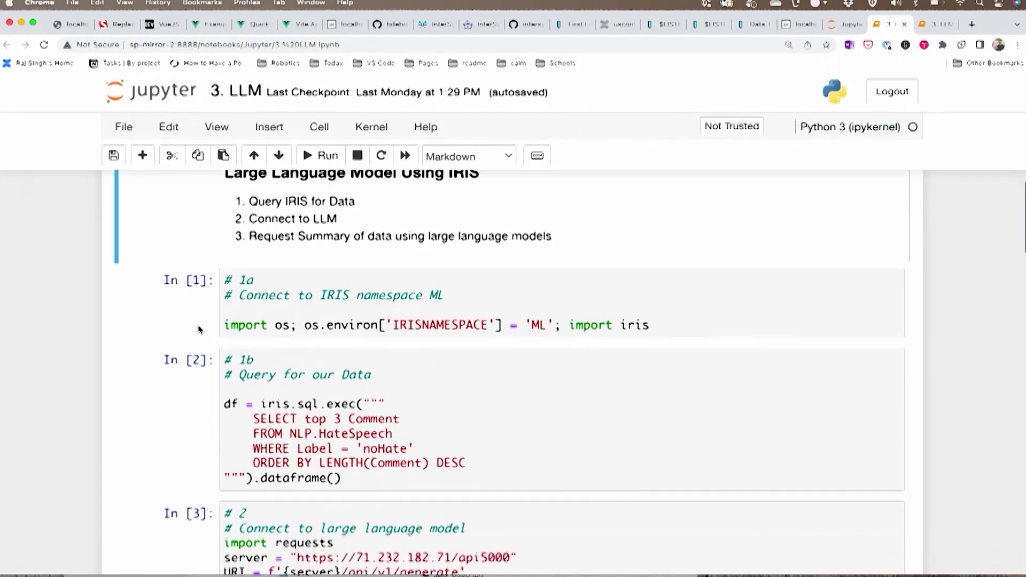
pyautogui.scroll(-2, 200, 329)
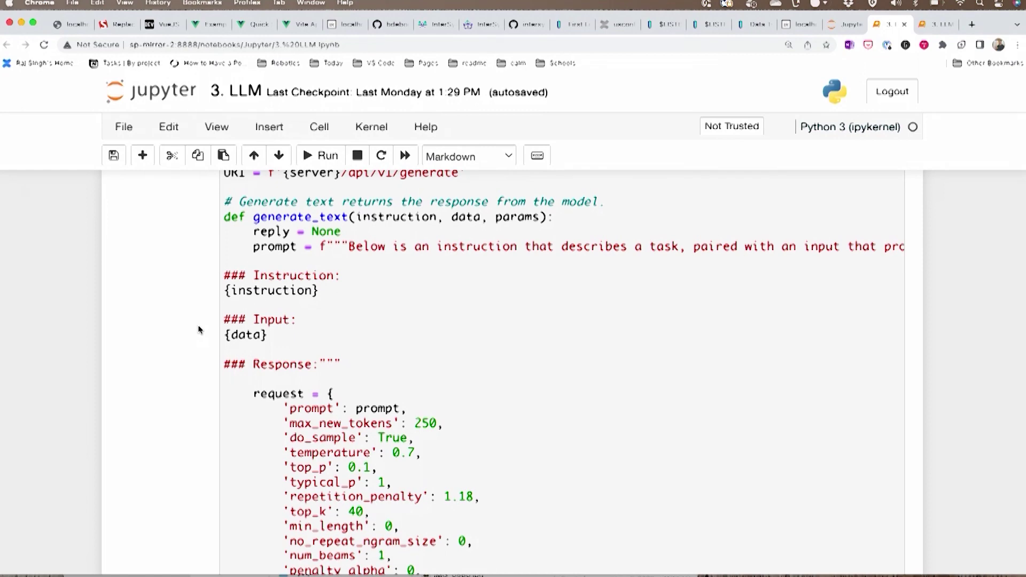
pyautogui.scroll(5, 200, 329)
pyautogui.scroll(5, 200, 329)
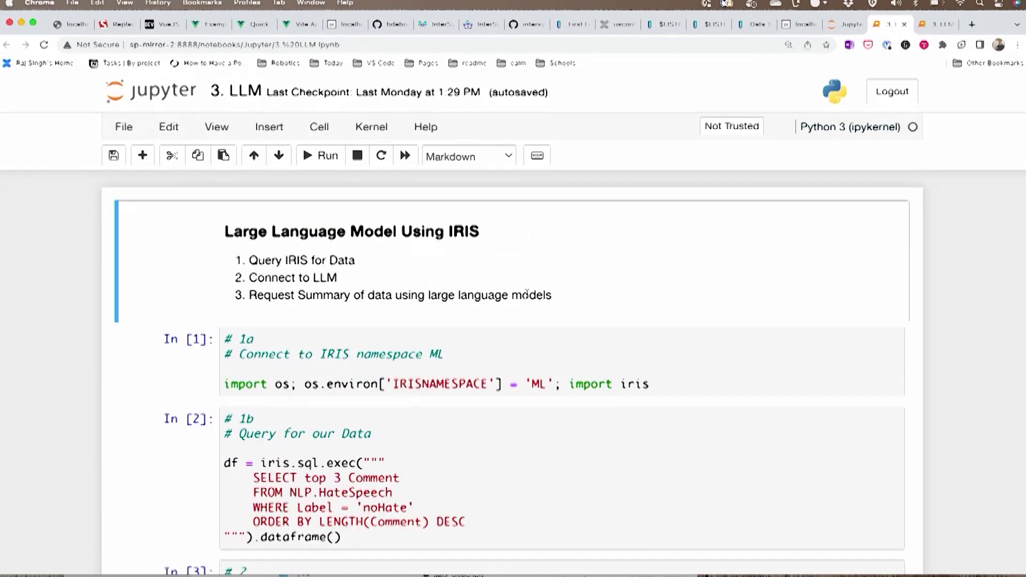
pyautogui.click(904, 24)
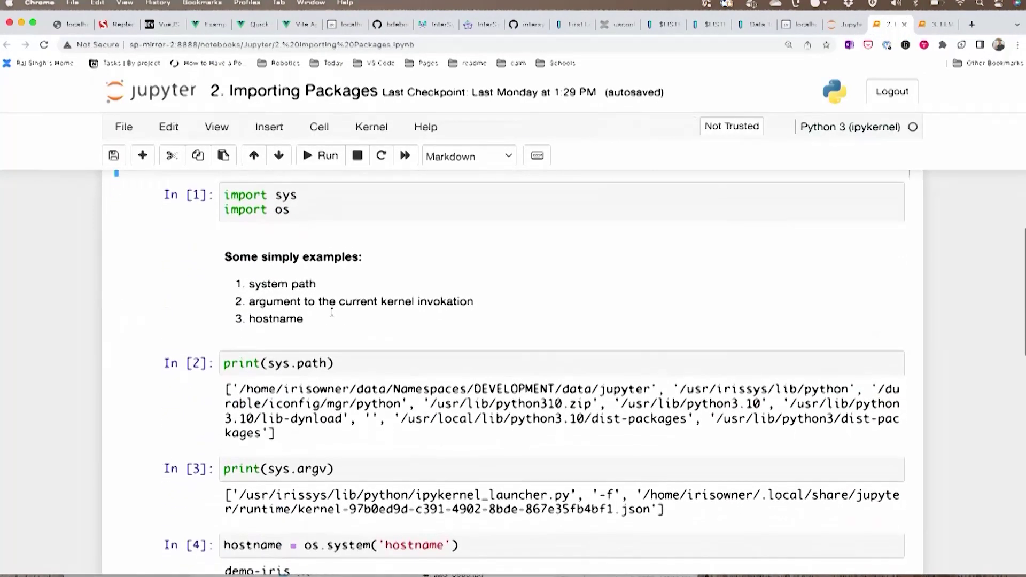
pyautogui.scroll(-2, 331, 311)
pyautogui.scroll(-2, 331, 311)
pyautogui.scroll(-1, 332, 311)
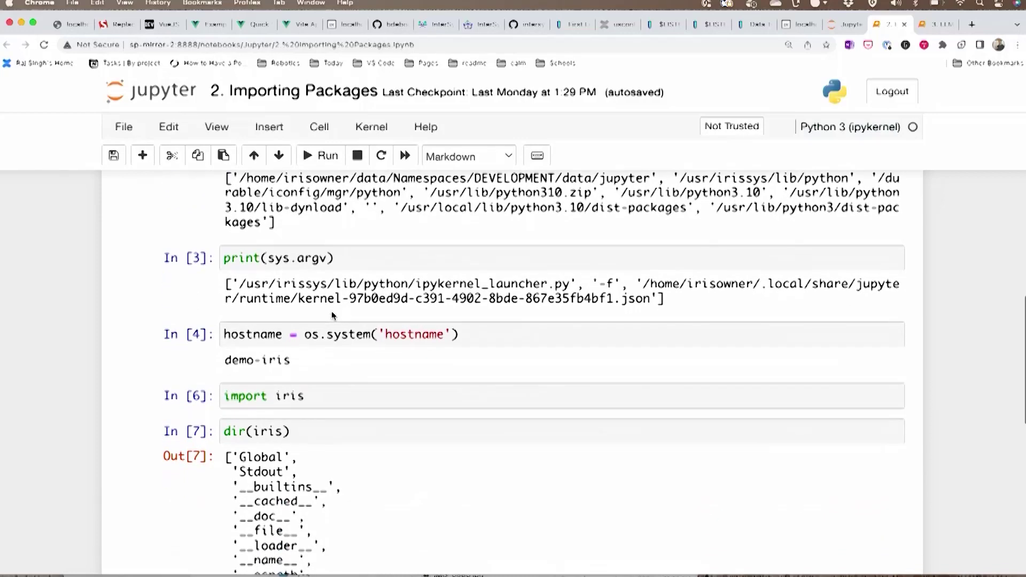
pyautogui.scroll(-1, 331, 311)
pyautogui.scroll(-1, 331, 311)
pyautogui.scroll(-2, 331, 311)
pyautogui.scroll(-1, 332, 312)
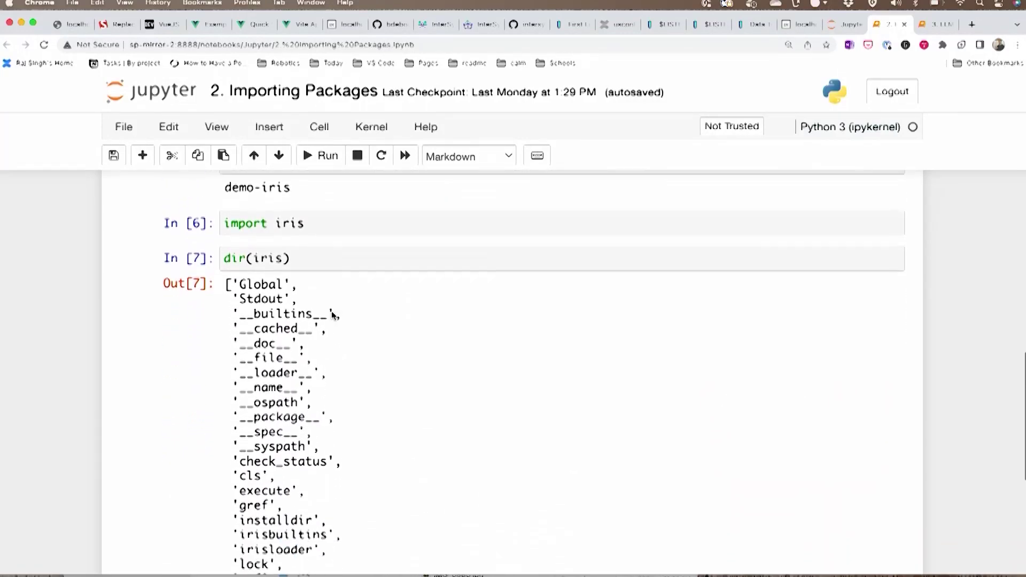
pyautogui.scroll(-1, 330, 311)
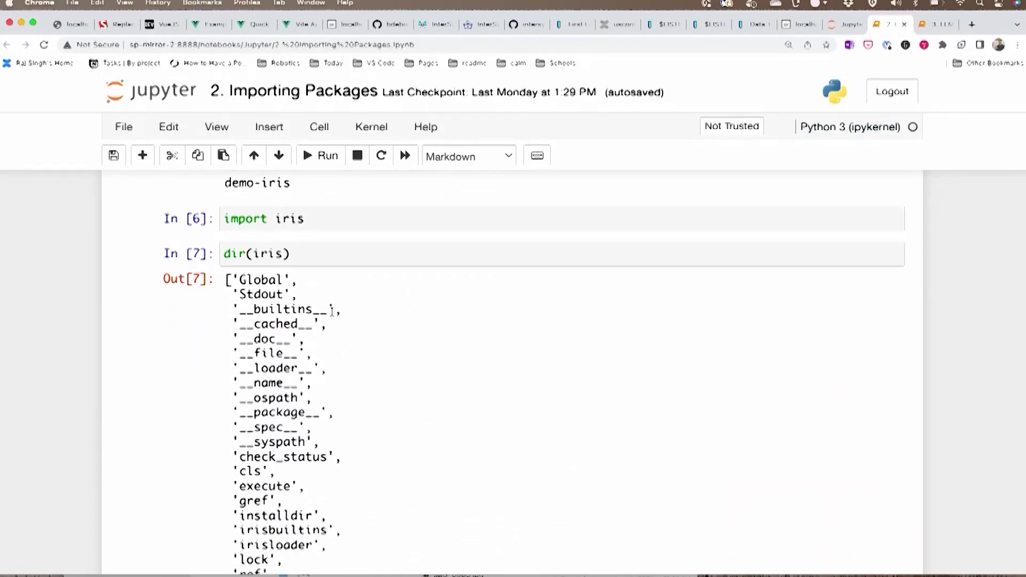
pyautogui.scroll(4, 331, 311)
pyautogui.scroll(5, 332, 311)
pyautogui.scroll(2, 331, 312)
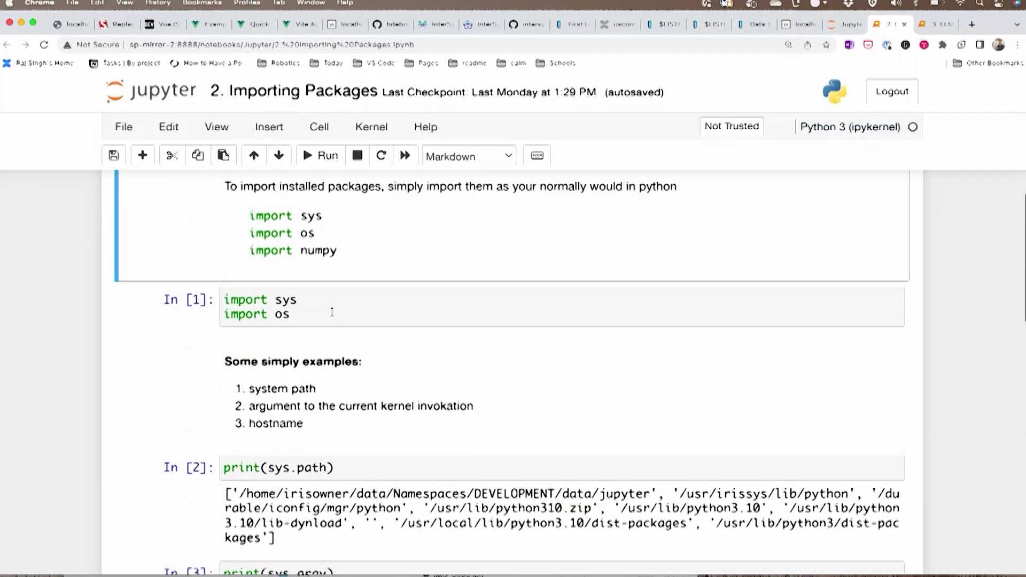
pyautogui.scroll(-2, 332, 311)
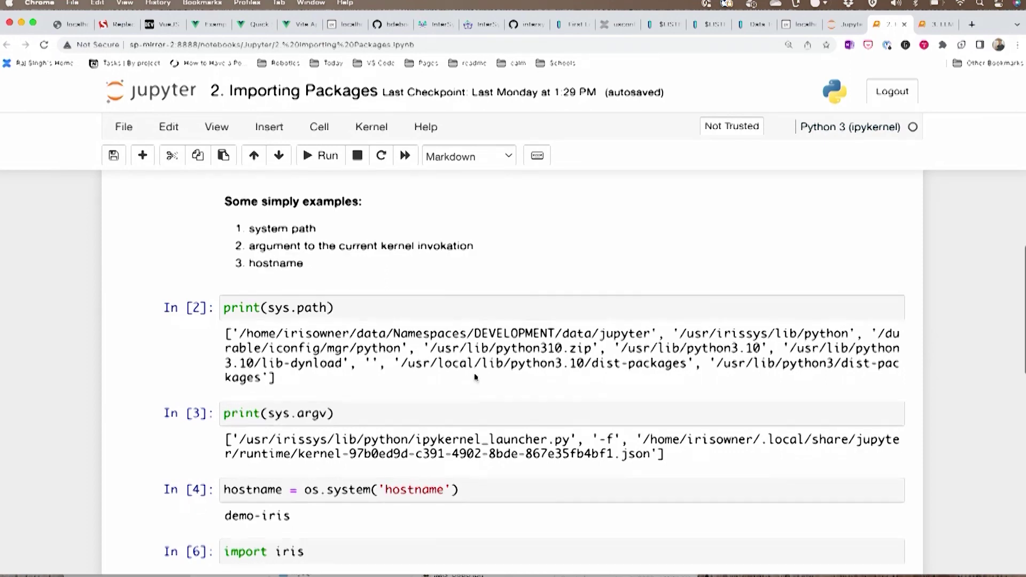
pyautogui.scroll(-4, 475, 378)
pyautogui.scroll(-3, 475, 377)
pyautogui.scroll(-5, 476, 377)
pyautogui.scroll(-2, 476, 377)
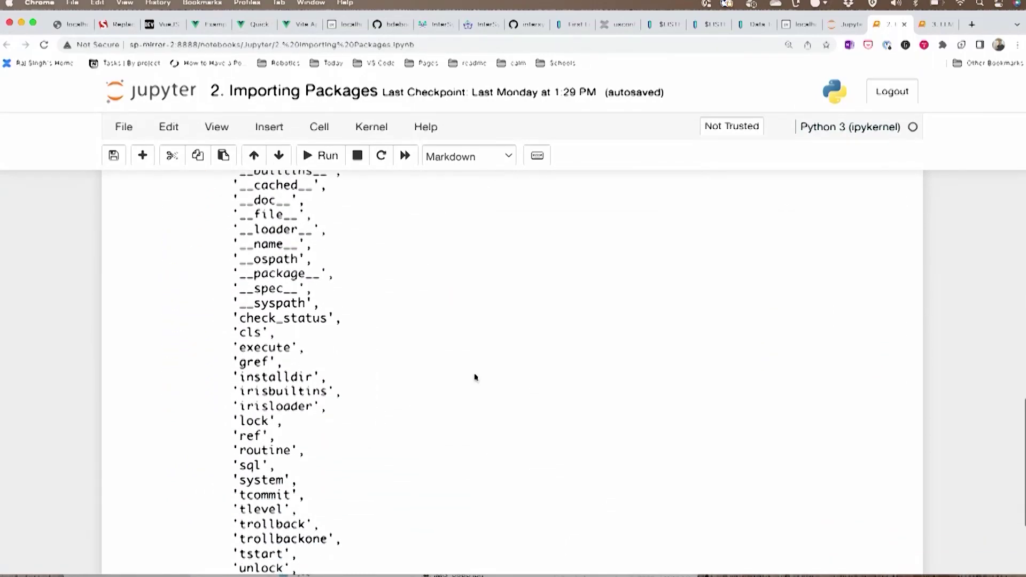
# Step: Close Importing Packages, review the AI summary in 3. LLM, and open a new browser tab
pyautogui.click(905, 27)
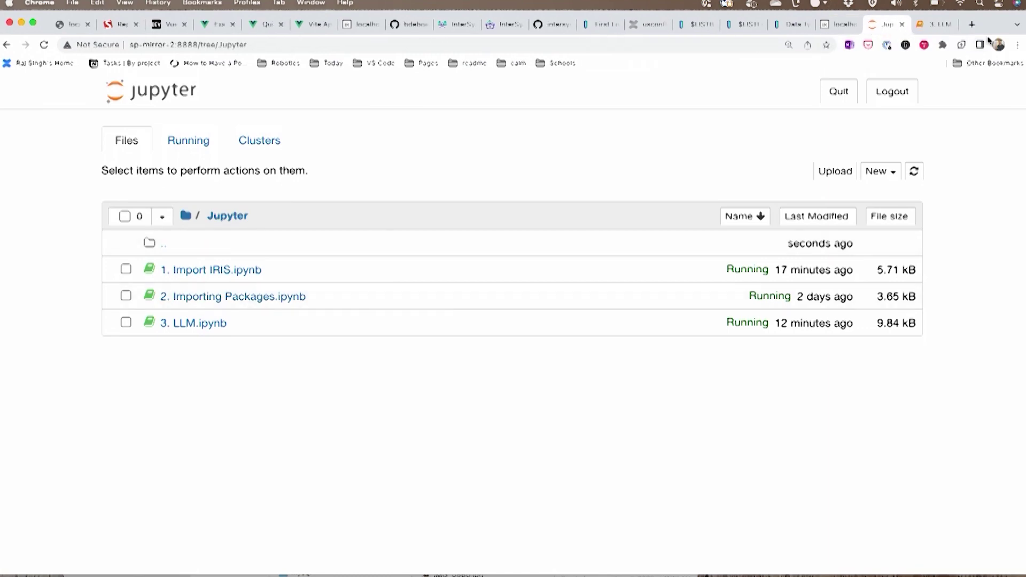
pyautogui.click(932, 24)
pyautogui.scroll(-5, 814, 328)
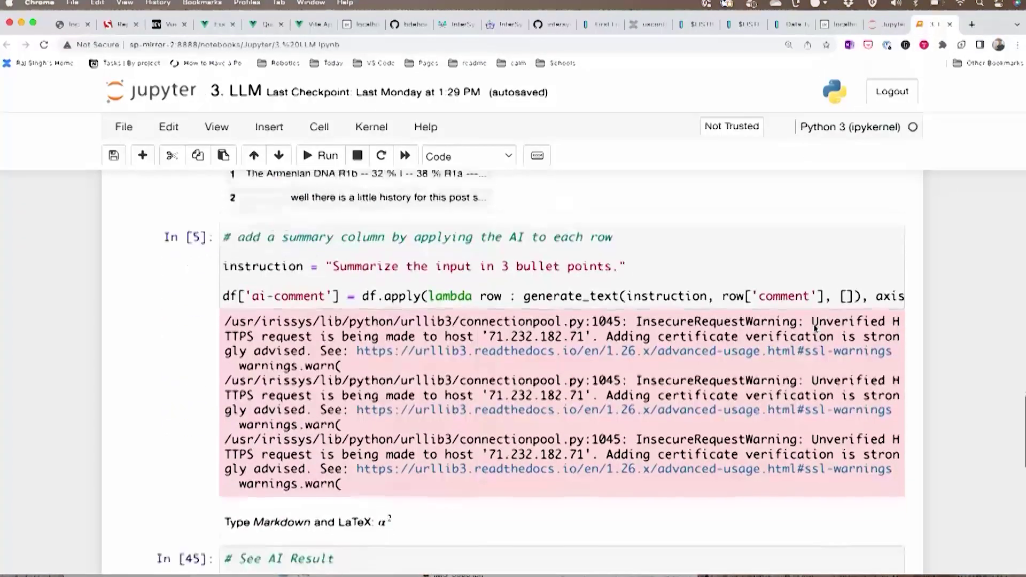
pyautogui.scroll(-5, 814, 328)
pyautogui.scroll(-8, 815, 328)
pyautogui.scroll(-5, 815, 328)
pyautogui.scroll(3, 814, 325)
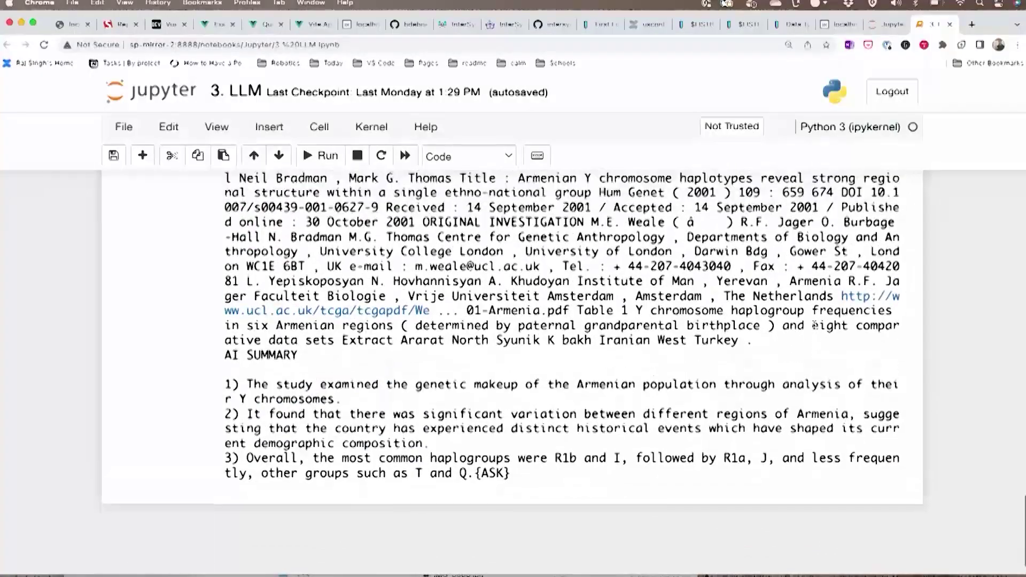
pyautogui.scroll(5, 815, 326)
pyautogui.scroll(5, 815, 326)
pyautogui.scroll(3, 814, 326)
pyautogui.scroll(1, 814, 325)
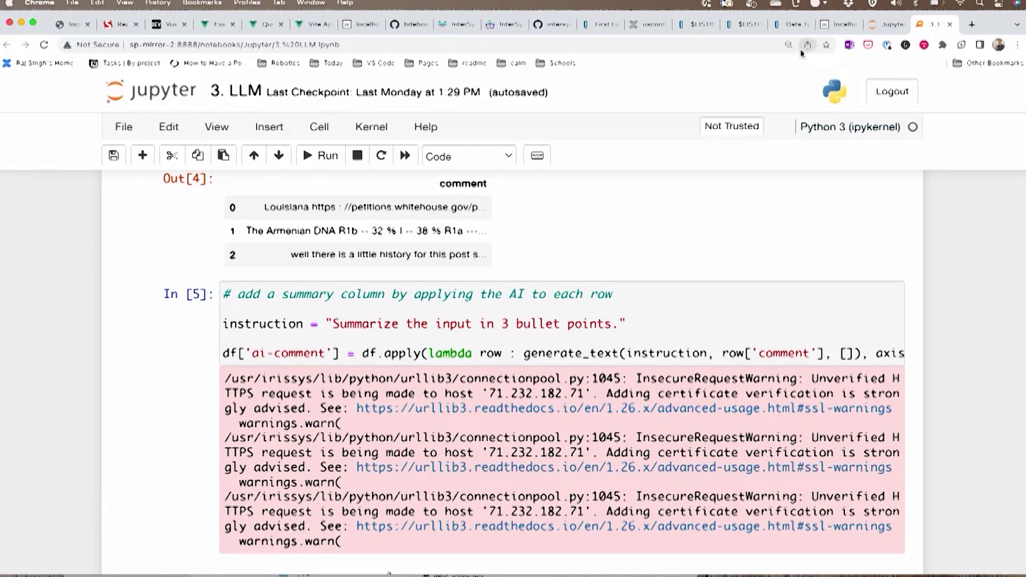
pyautogui.press('super+t')
pyautogui.write('openexchange.intersystems.com')
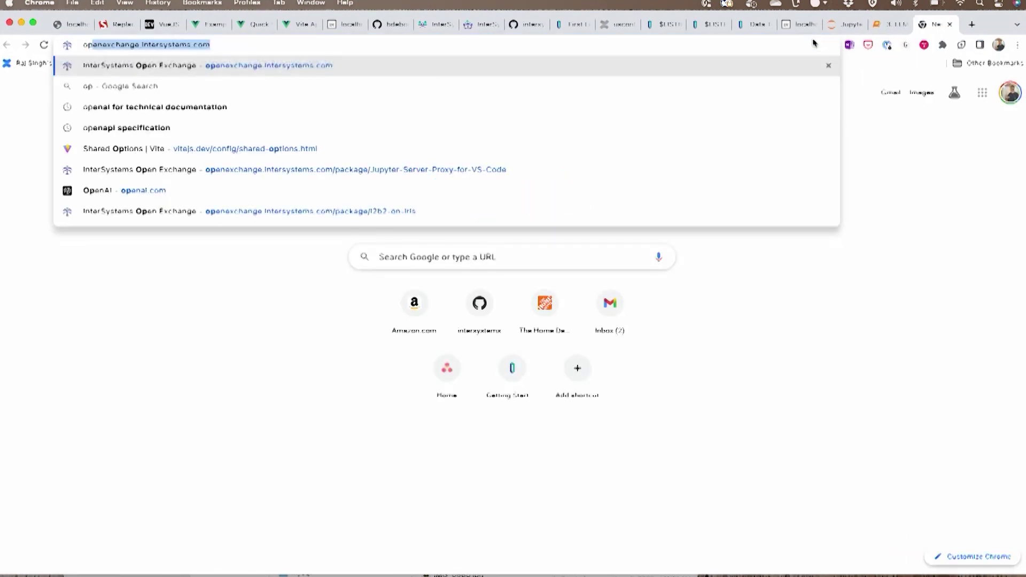
# Step: Go to openexchange.intersystems.com, open the Jupyter Server Proxy for VS Code page, and zoom in
pyautogui.press('Return')
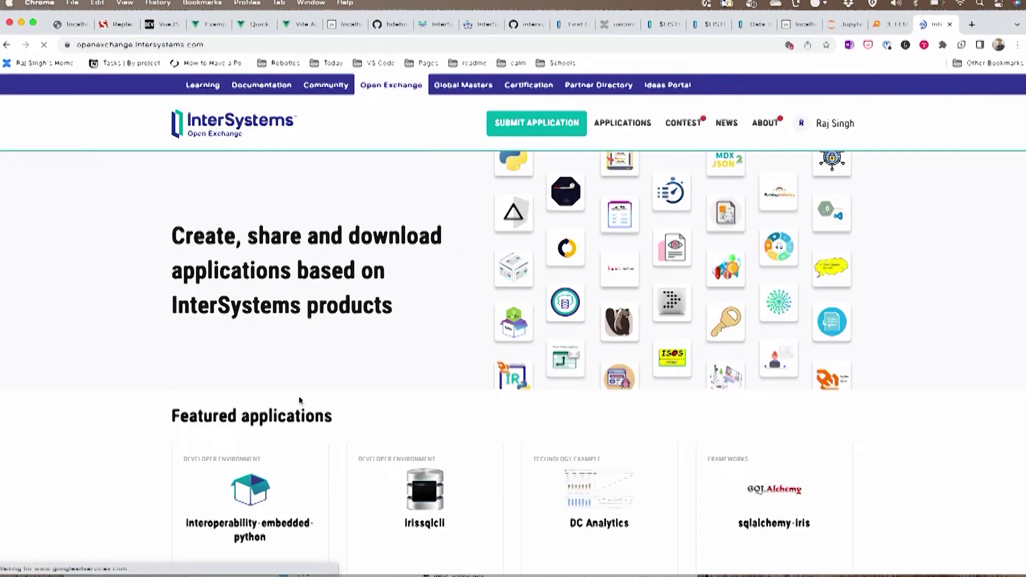
pyautogui.scroll(-5, 335, 418)
pyautogui.scroll(-2, 335, 418)
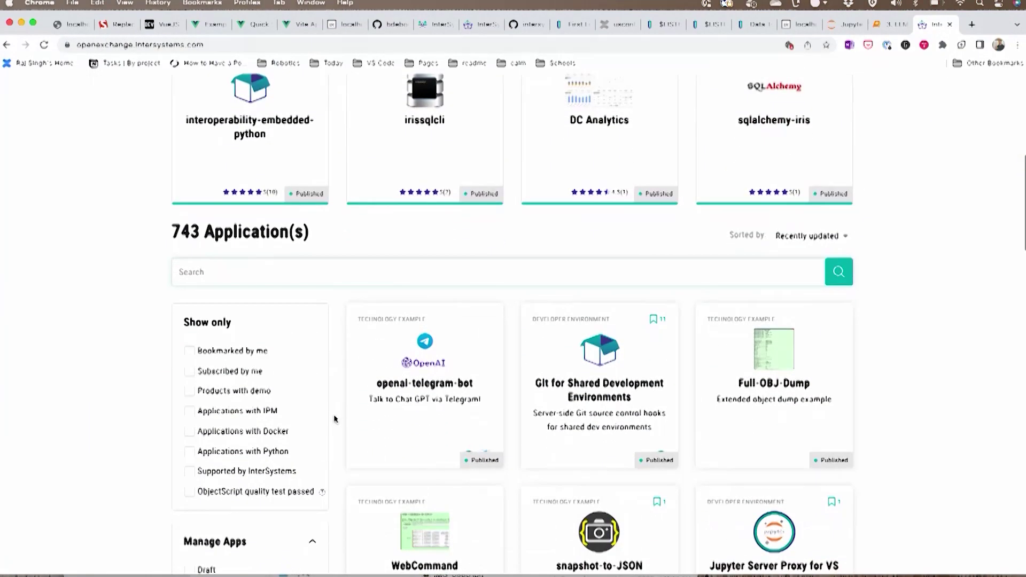
pyautogui.scroll(-2, 336, 418)
pyautogui.scroll(-2, 336, 418)
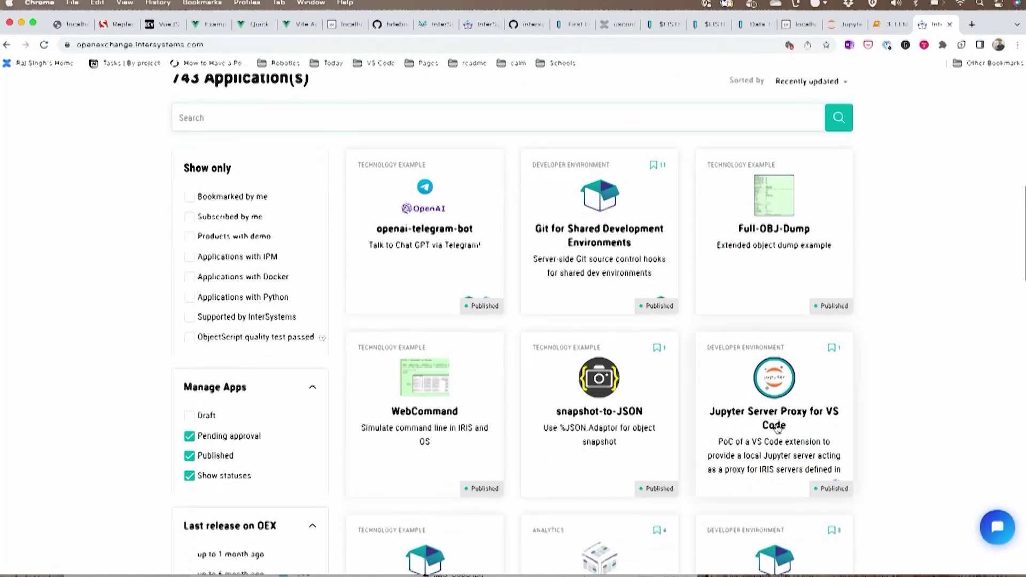
pyautogui.click(774, 405)
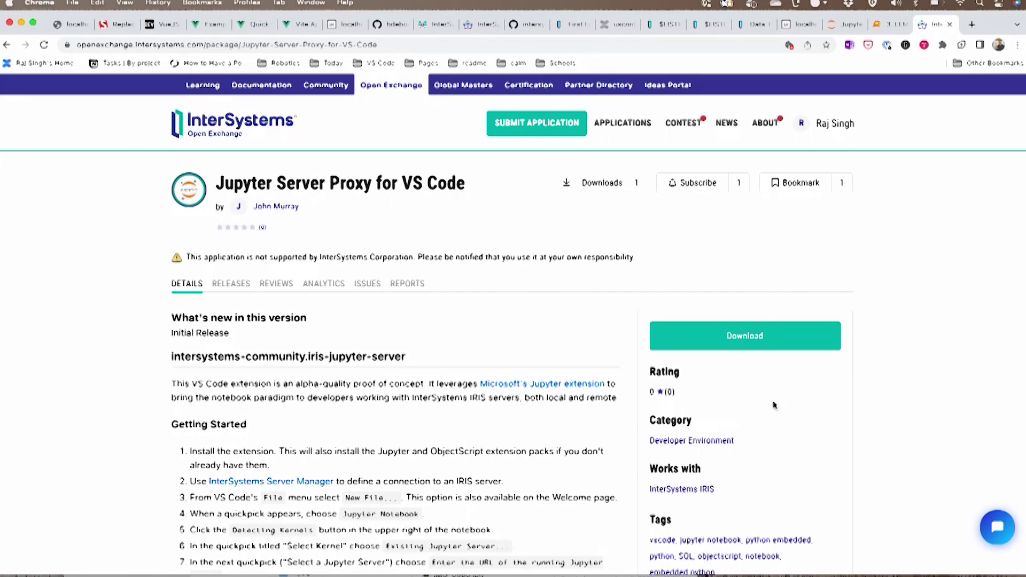
pyautogui.press('super+plus')
pyautogui.press('super+plus')
# Step: Zoom the extension details page back out, then return to the 3. LLM notebook
pyautogui.press('super+minus')
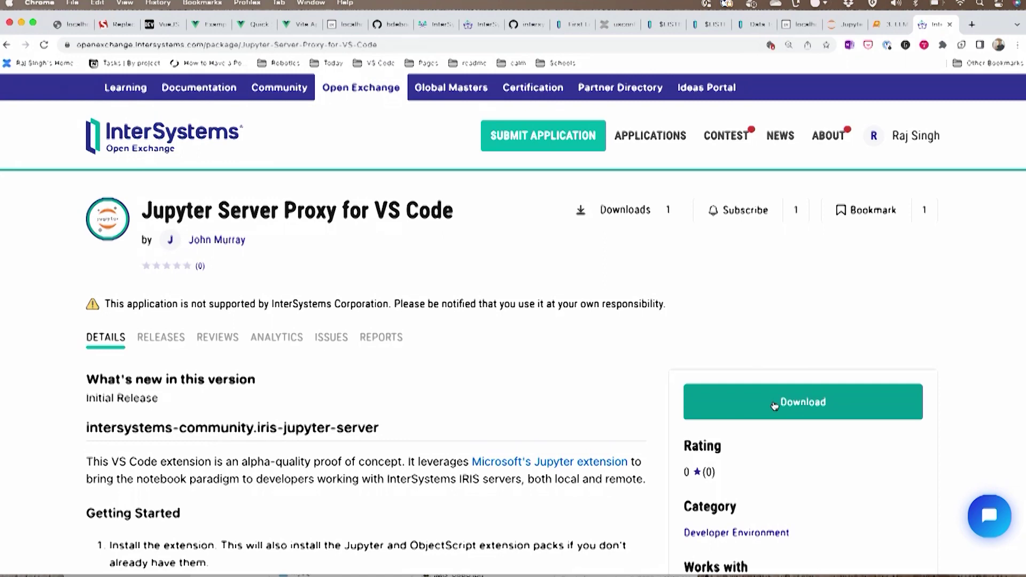
pyautogui.hotkey('ctrl', 'shift', 'Tab')
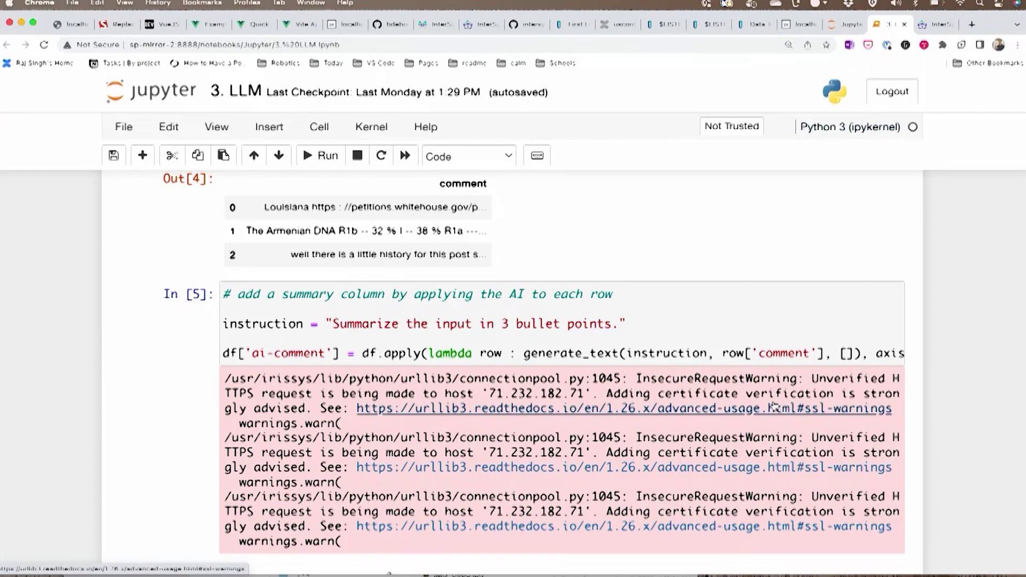
pyautogui.scroll(10, 870, 370)
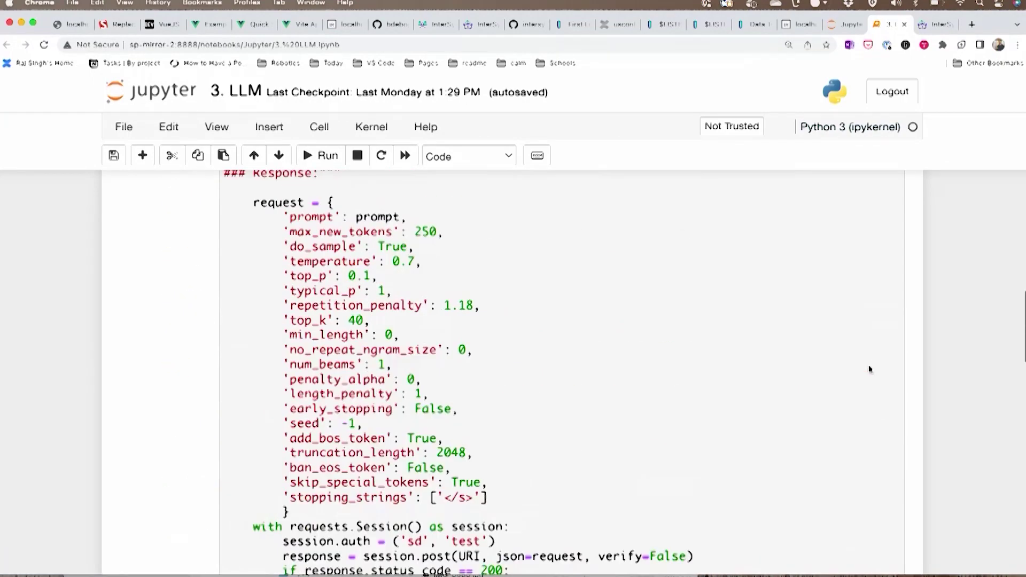
pyautogui.scroll(10, 870, 369)
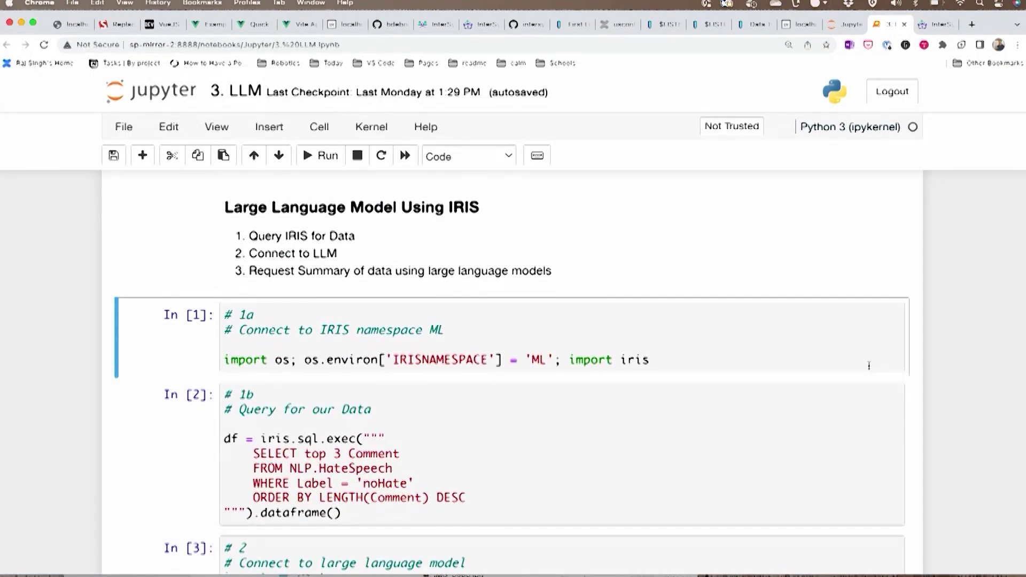
pyautogui.scroll(-1, 867, 366)
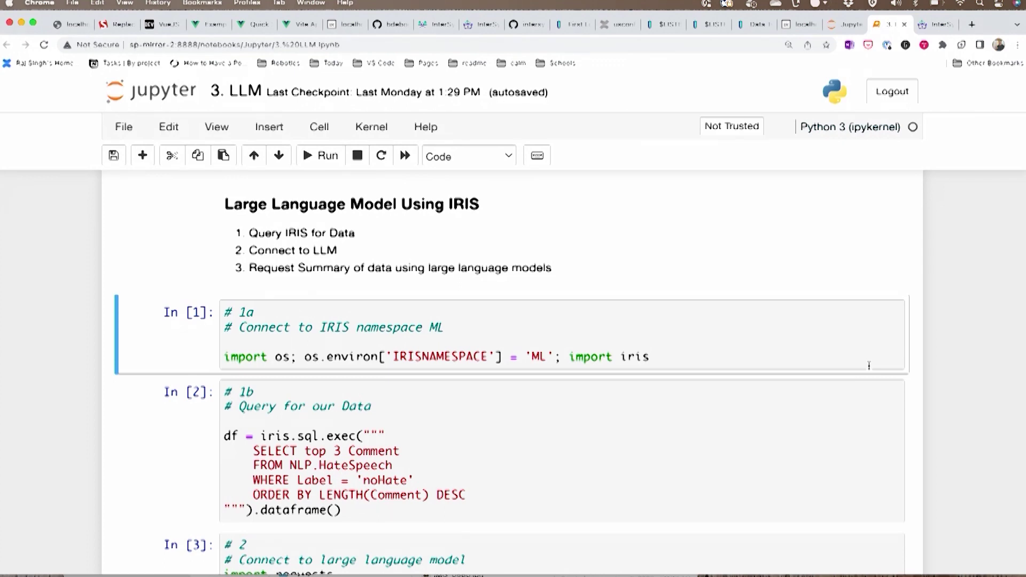
# Step: Move to the vscode-iris-jupyter-server project in VS Code and open objectscript1.ipynb
pyautogui.press('super+Tab')
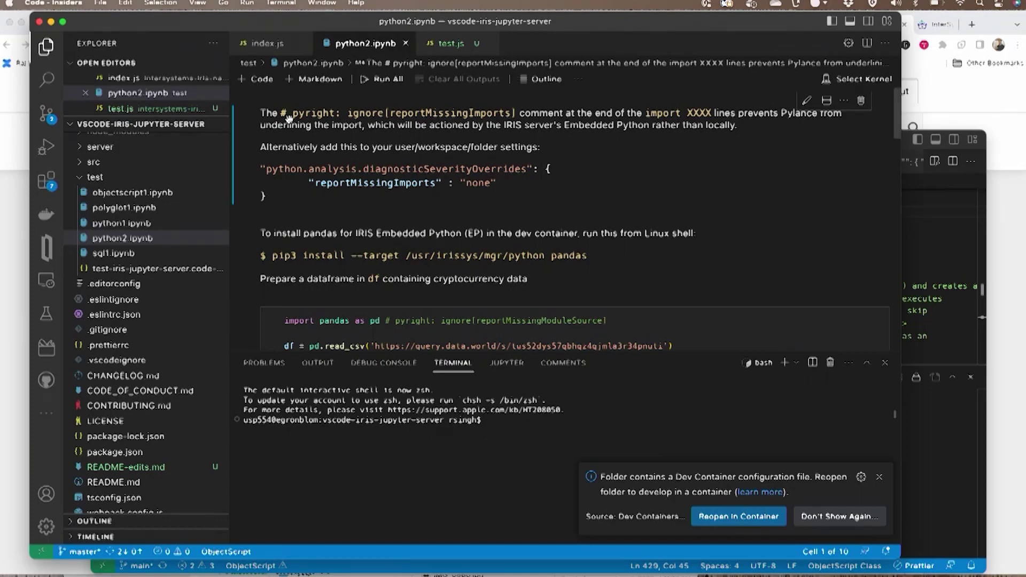
pyautogui.moveTo(121, 223)
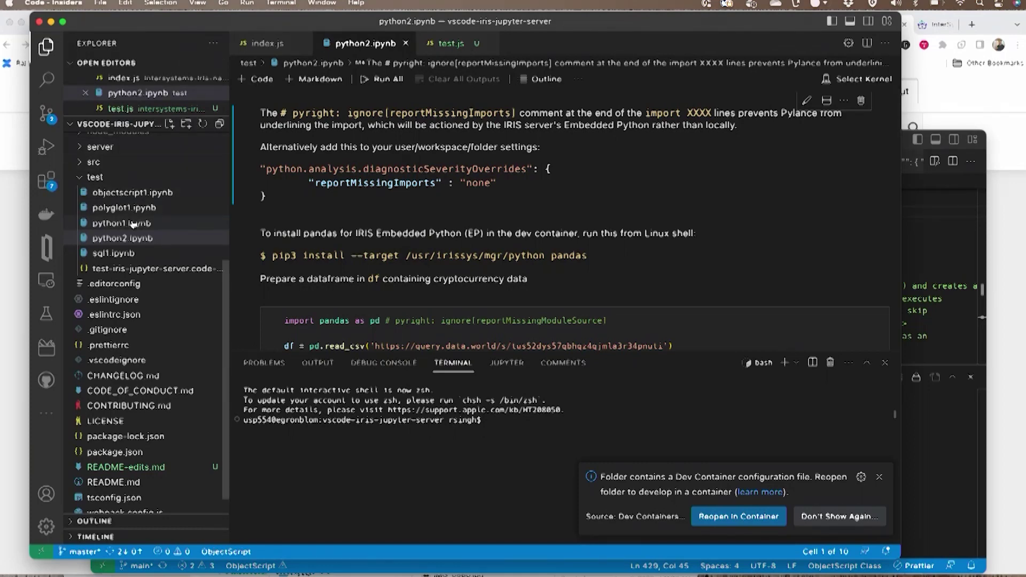
pyautogui.click(133, 193)
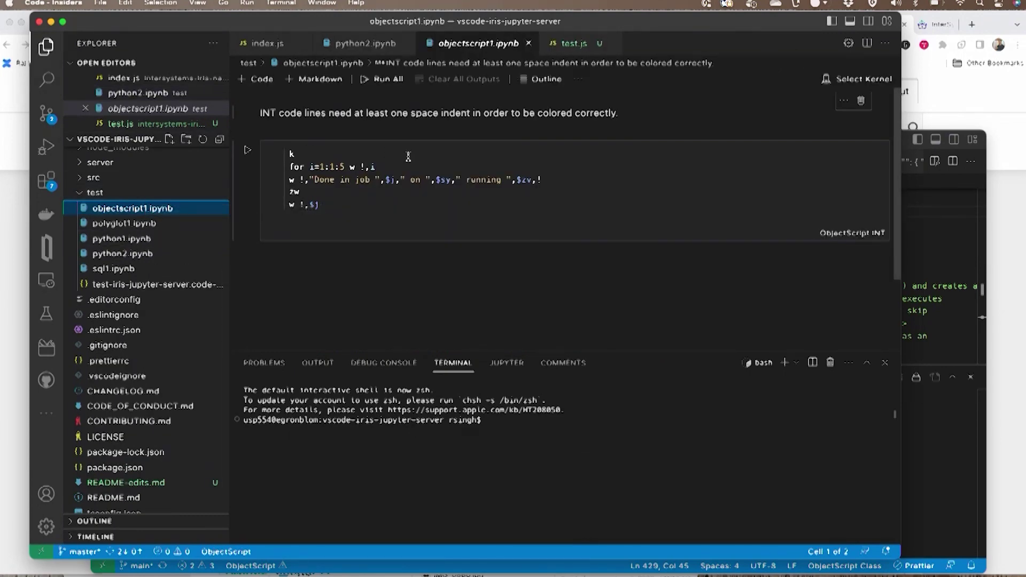
# Step: Try connecting the notebook kernel to the localhost Jupyter server, then switch to iTerm2
pyautogui.click(859, 79)
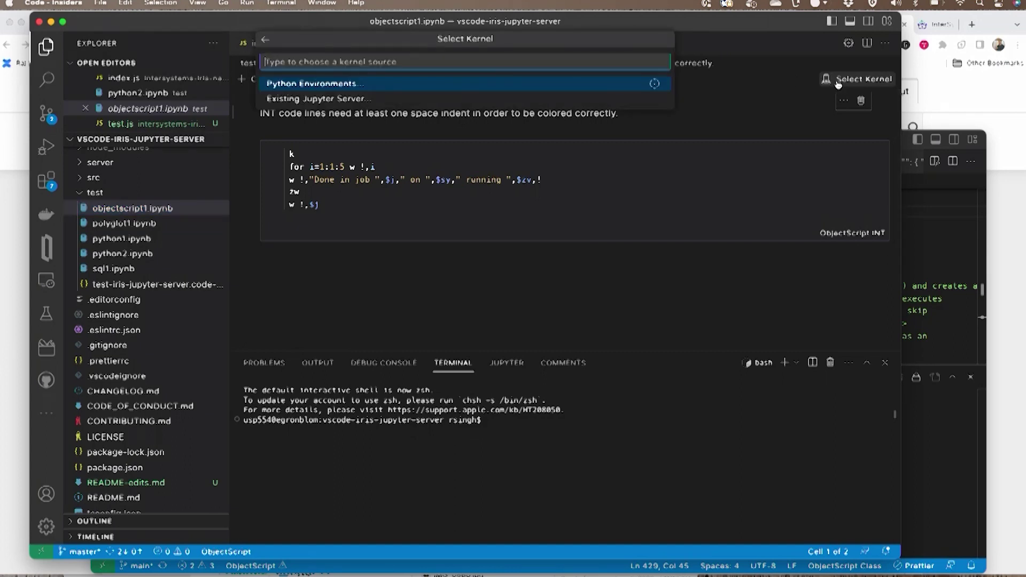
pyautogui.click(431, 99)
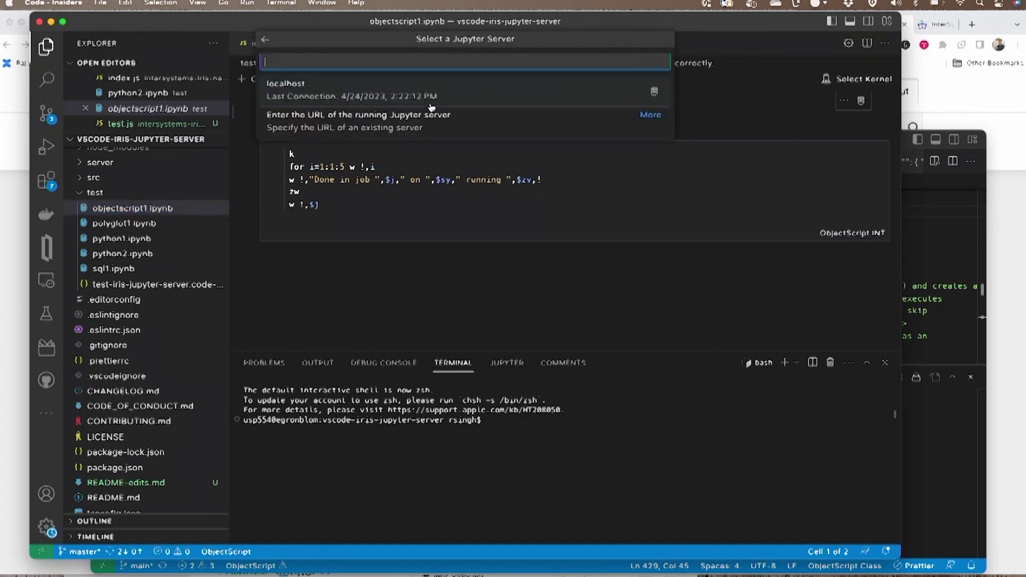
pyautogui.click(391, 96)
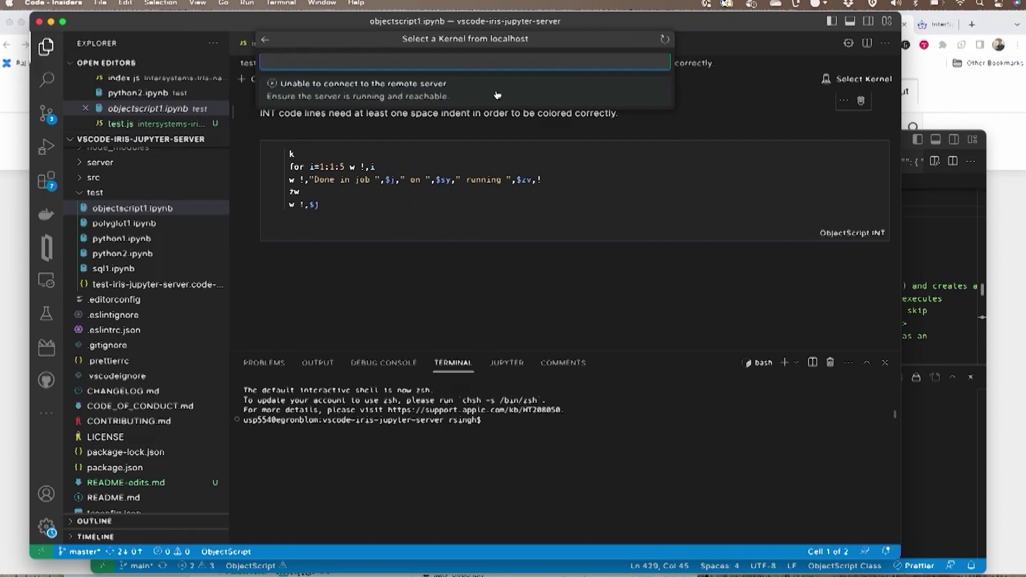
pyautogui.press('super+Tab')
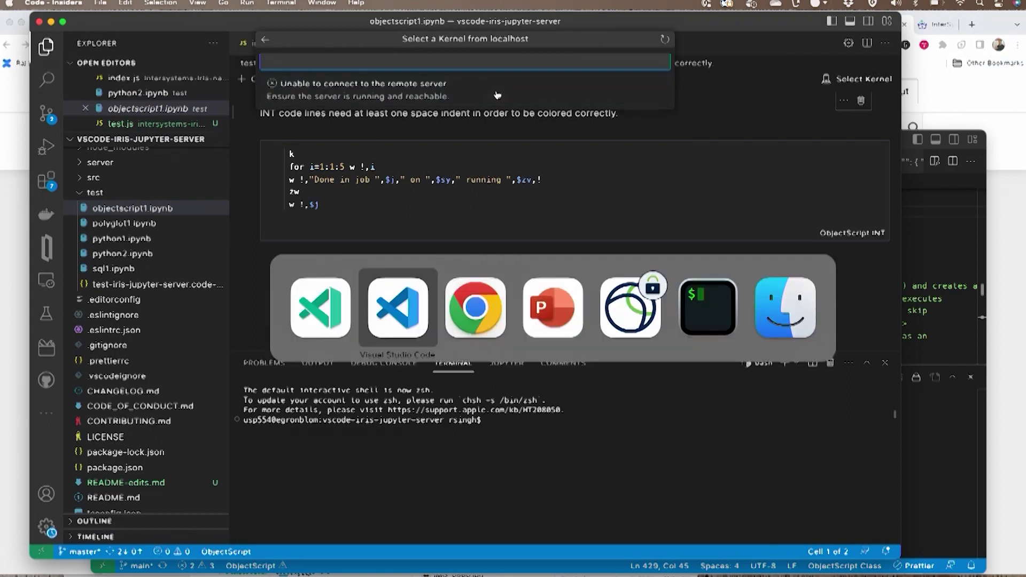
pyautogui.press('Tab')
pyautogui.press('Tab')
pyautogui.press('Tab')
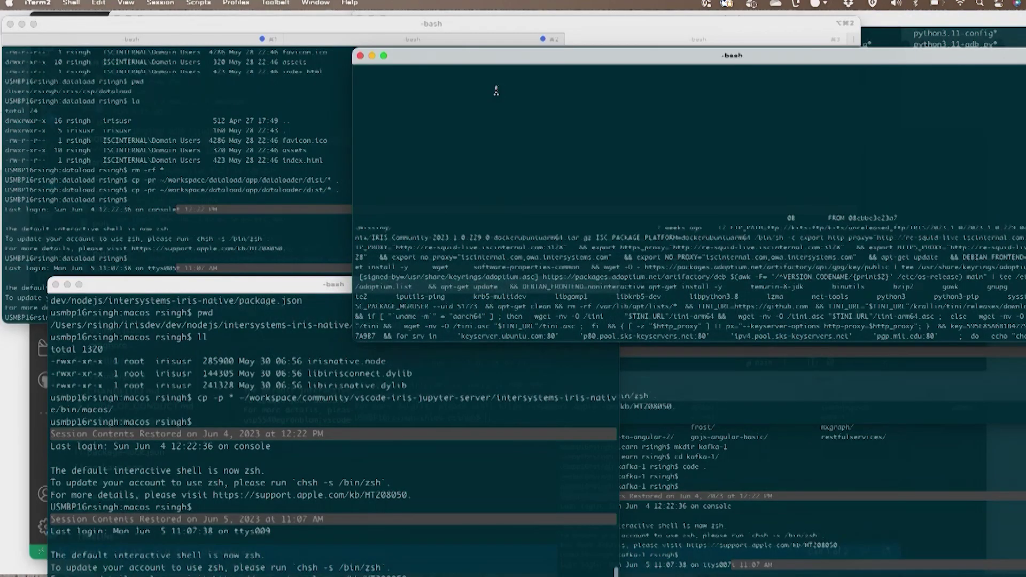
# Step: Run 'iris start iris' in the wide bash window, then go back to objectscript1.ipynb
pyautogui.click(141, 137)
pyautogui.write('iris')
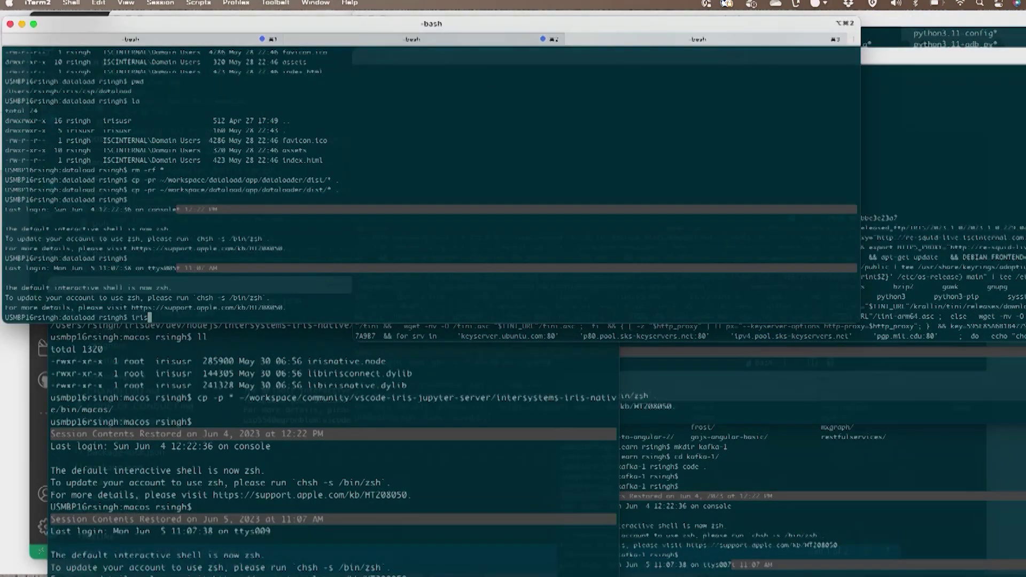
pyautogui.write(' start iris')
pyautogui.press('Return')
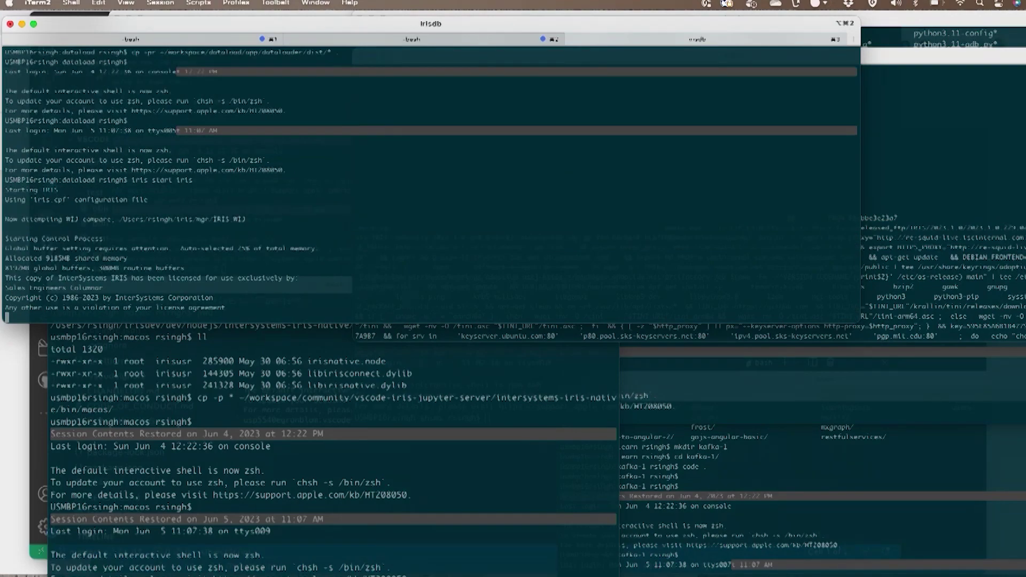
pyautogui.press('super+Tab')
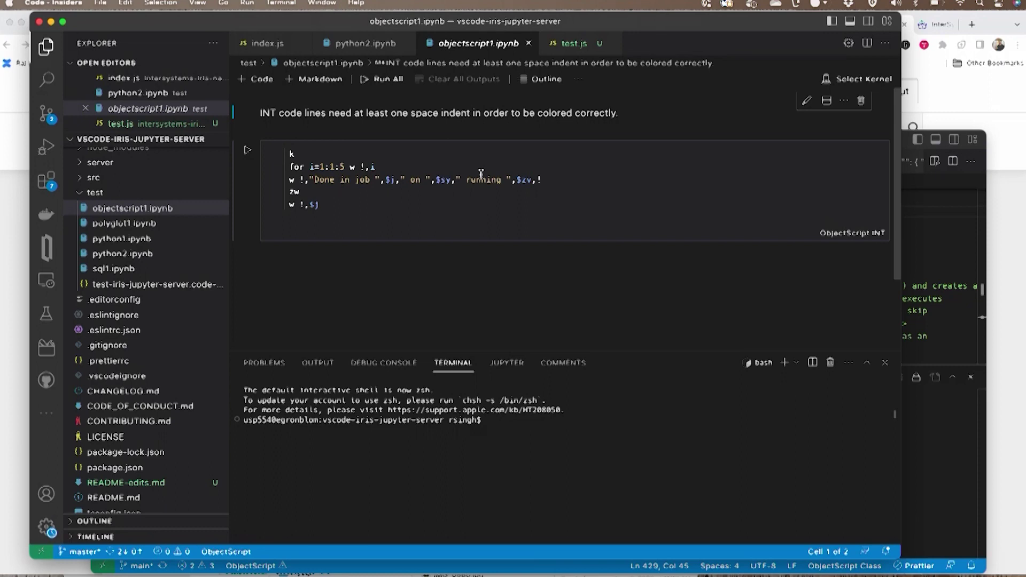
pyautogui.click(857, 78)
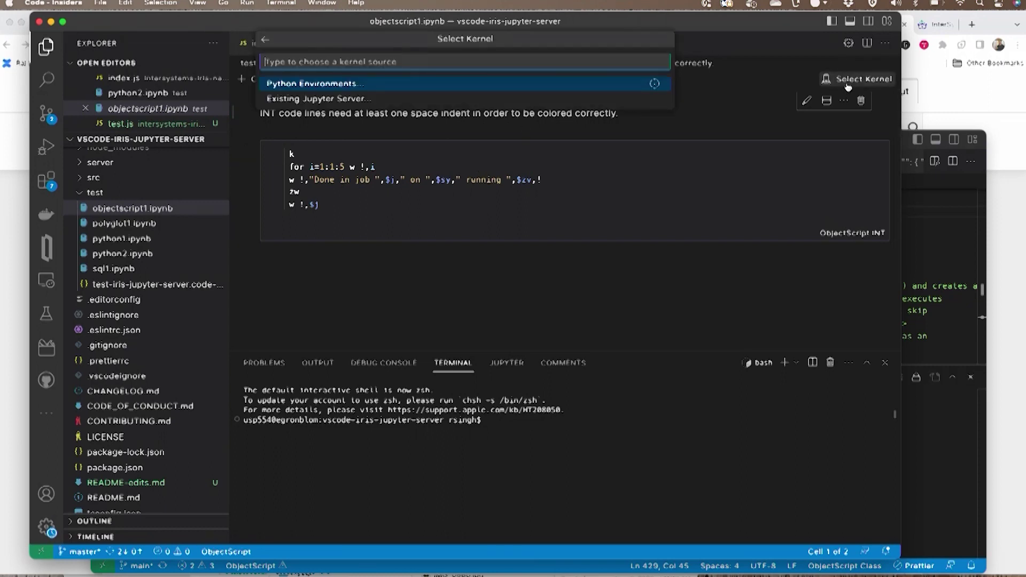
pyautogui.click(395, 101)
pyautogui.click(385, 98)
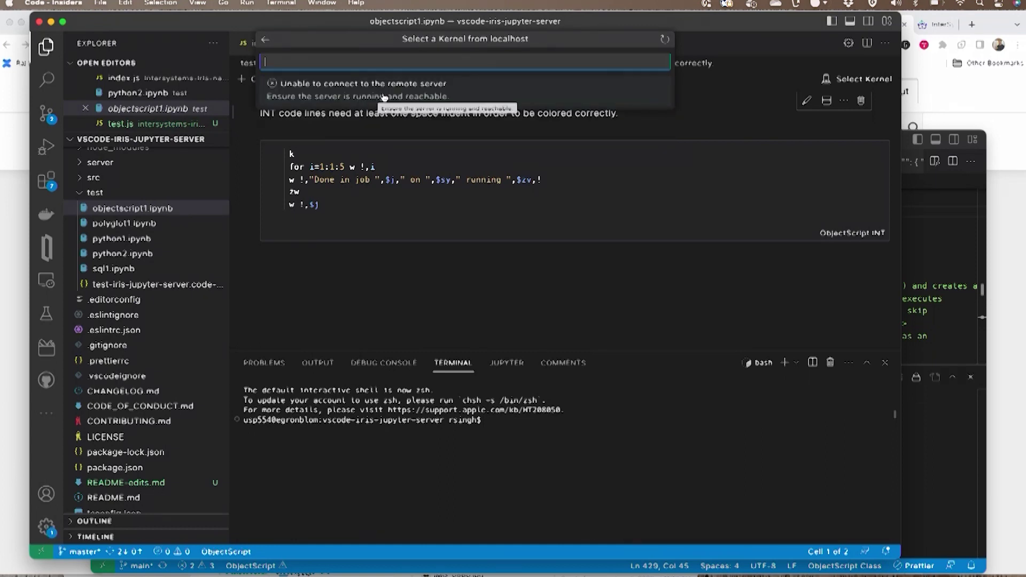
pyautogui.click(664, 40)
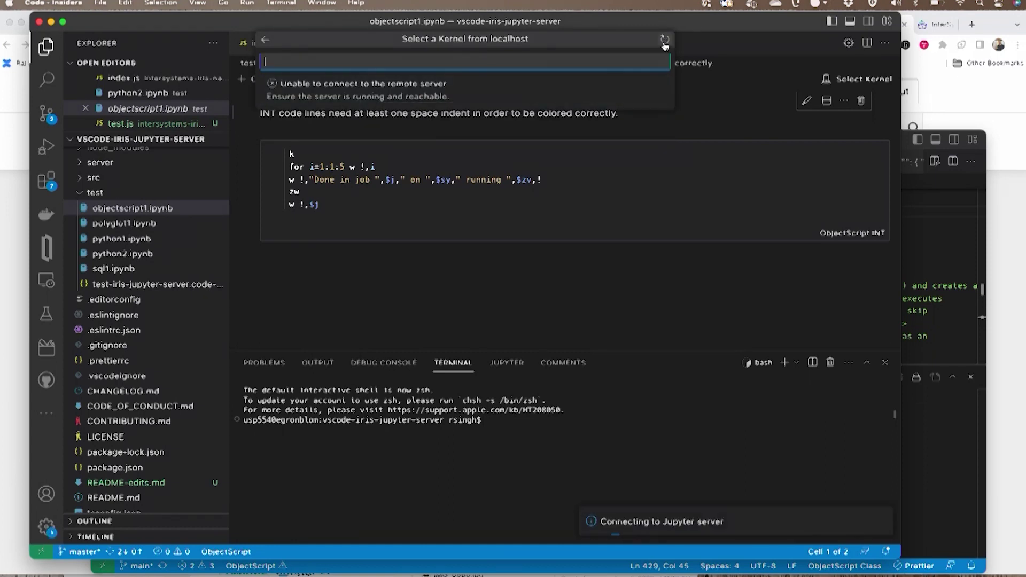
pyautogui.click(664, 41)
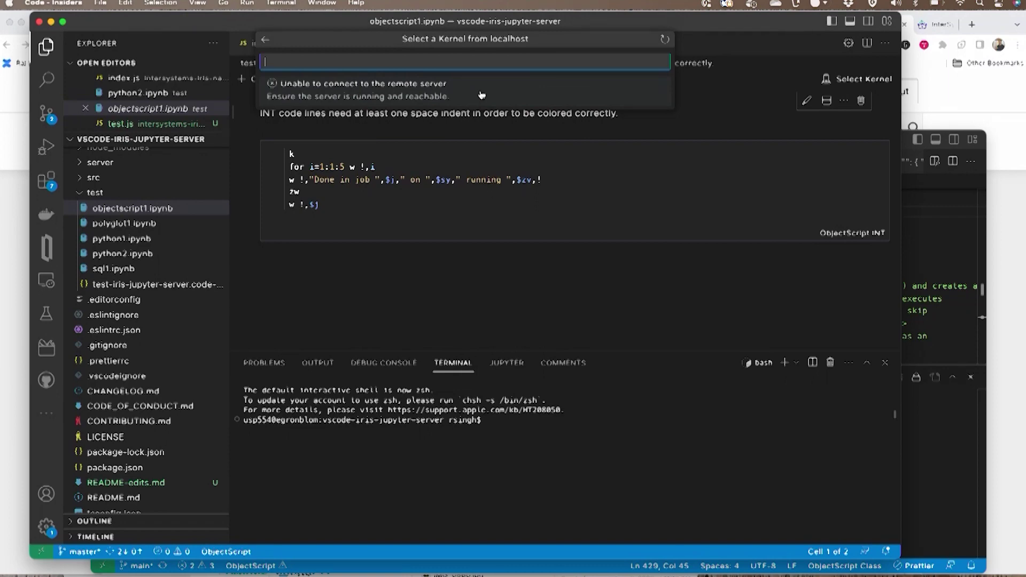
pyautogui.press('super+Tab')
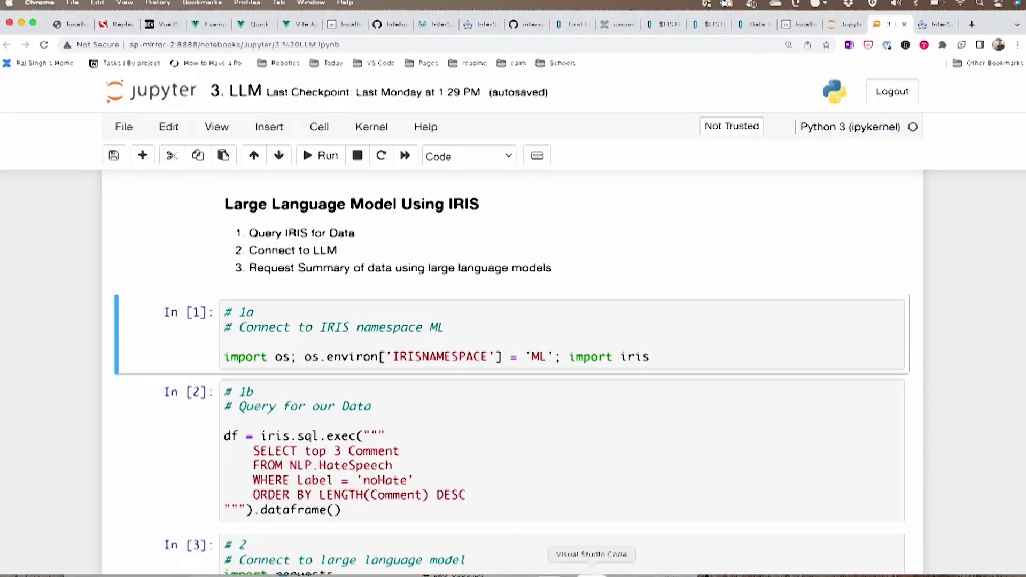
pyautogui.click(588, 571)
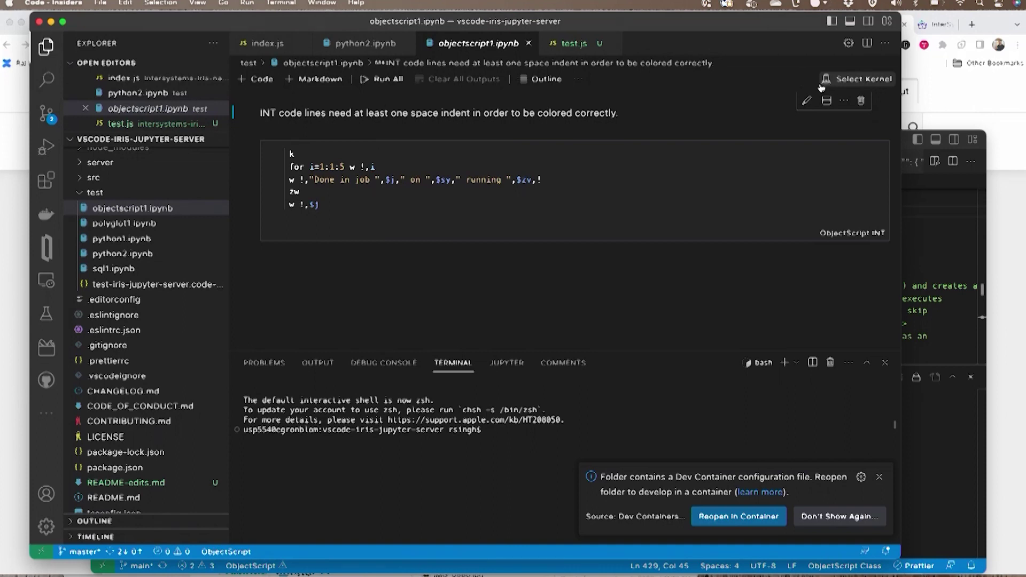
pyautogui.click(857, 79)
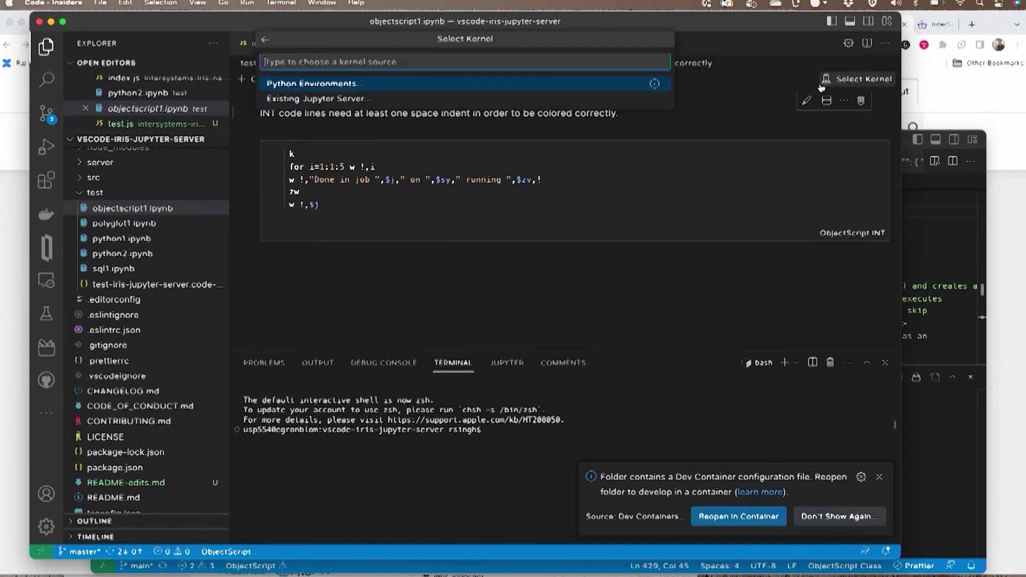
pyautogui.click(535, 100)
pyautogui.click(435, 92)
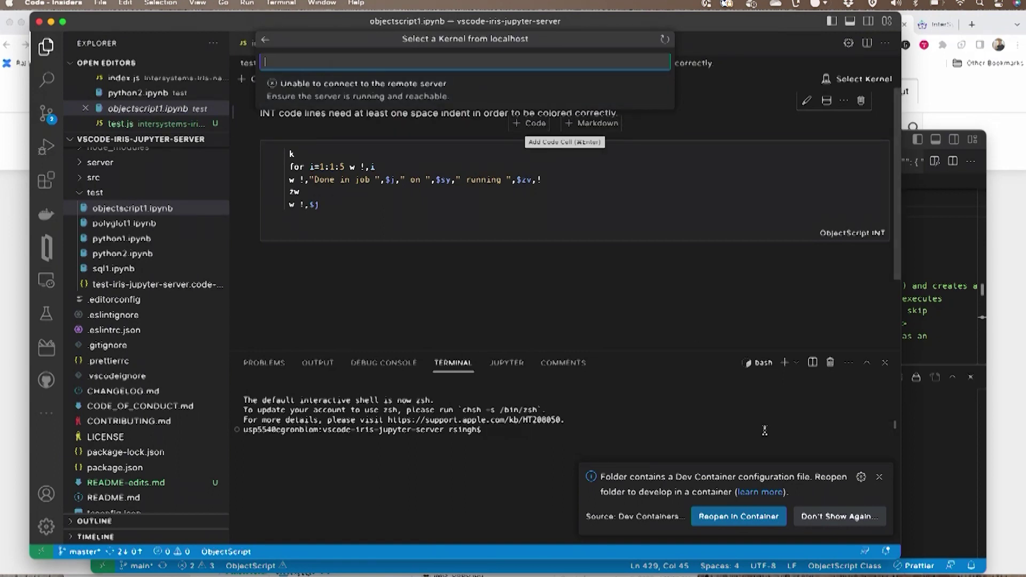
pyautogui.click(879, 479)
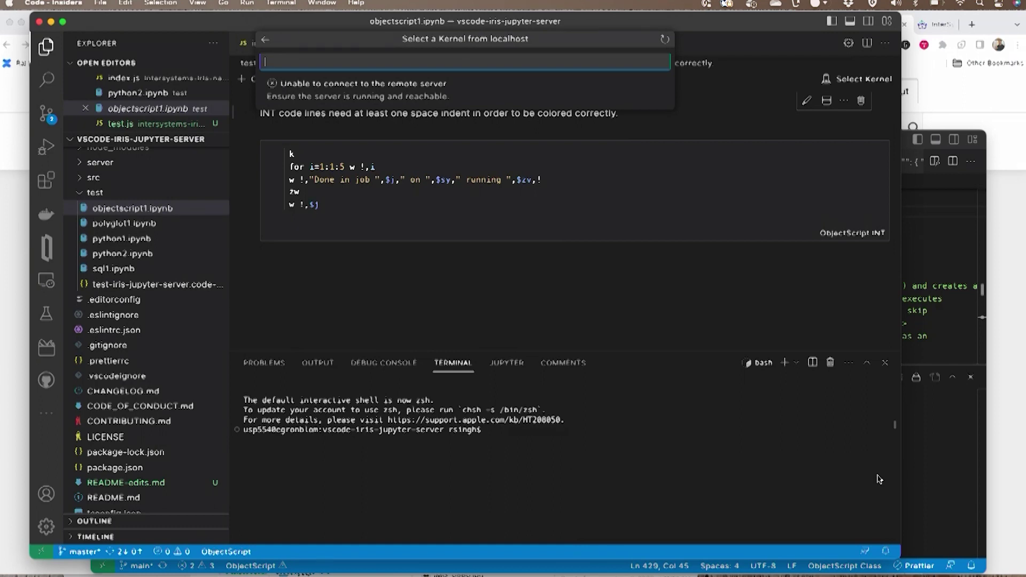
pyautogui.click(558, 203)
pyautogui.moveTo(564, 253)
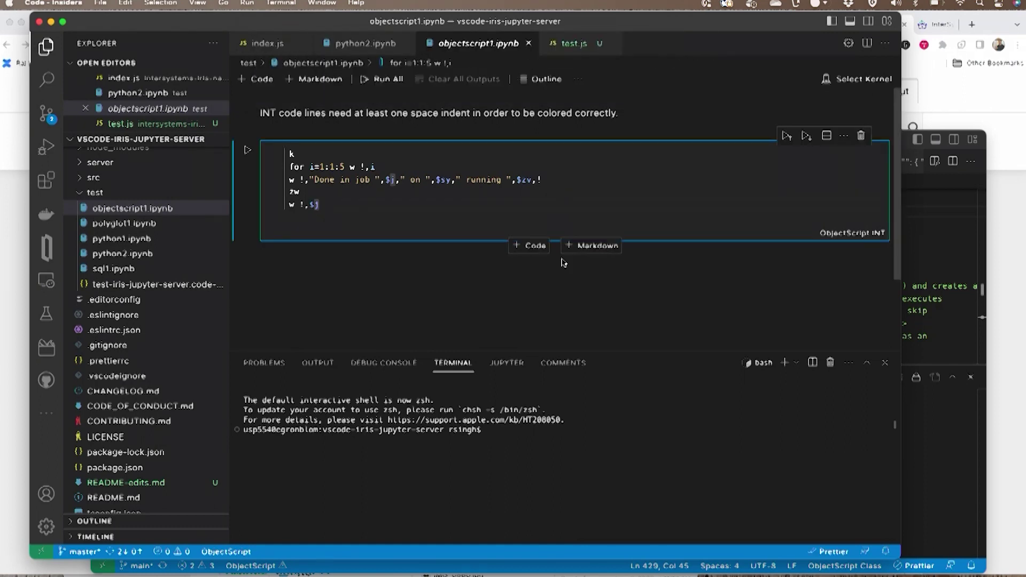
pyautogui.click(596, 284)
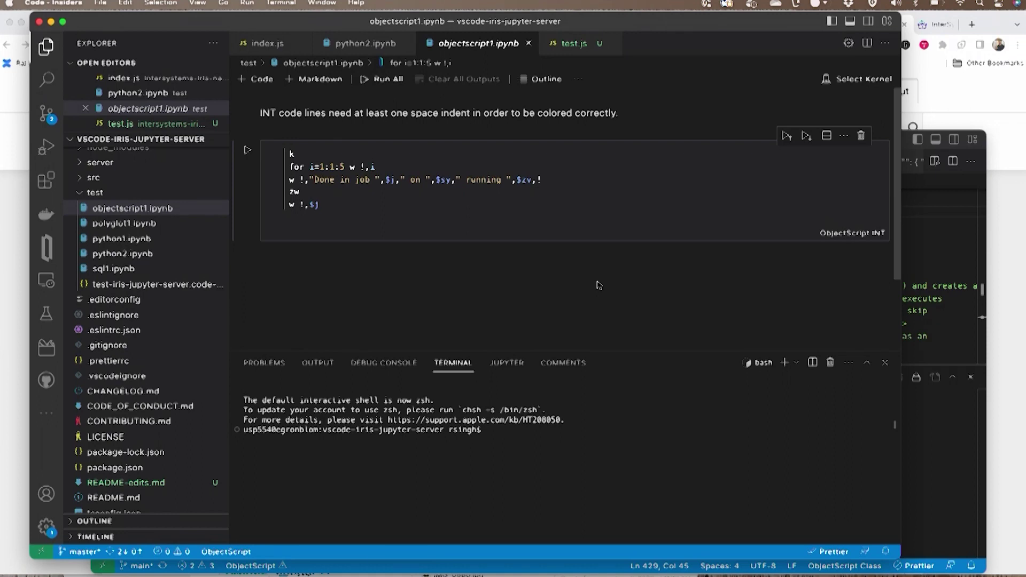
pyautogui.moveTo(122, 253)
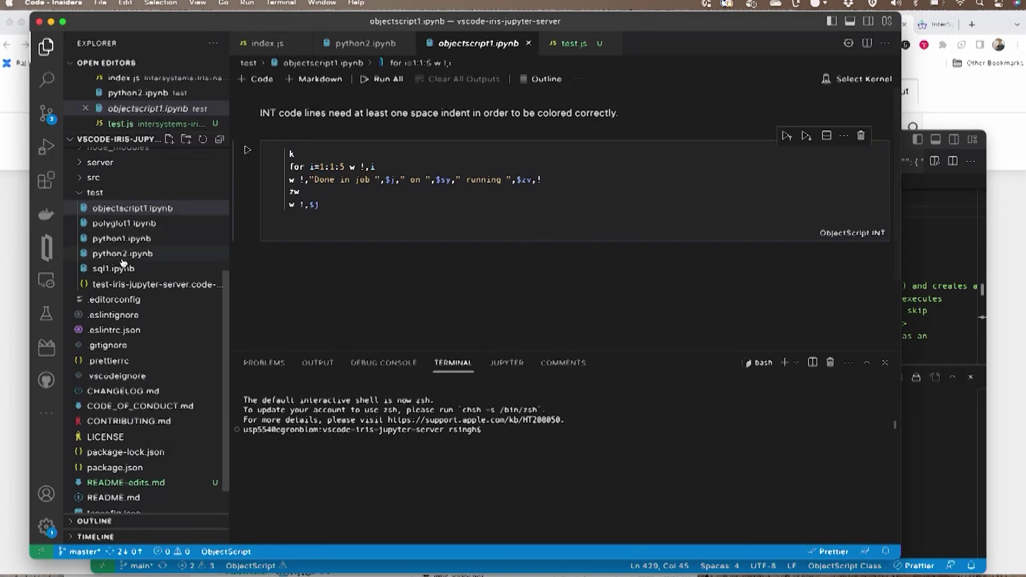
# Step: Open polyglot1.ipynb from the Explorer's test folder
pyautogui.click(134, 225)
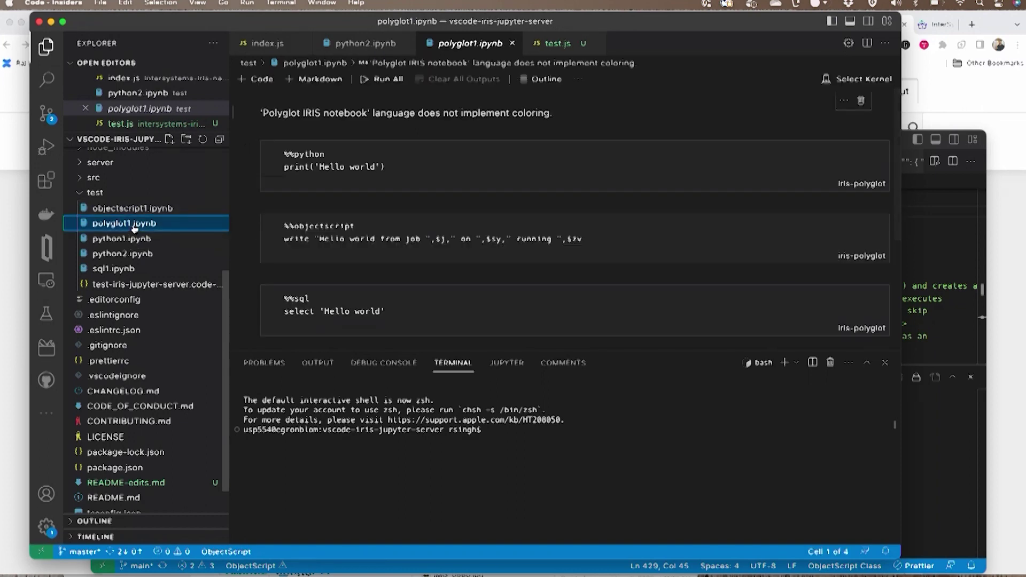